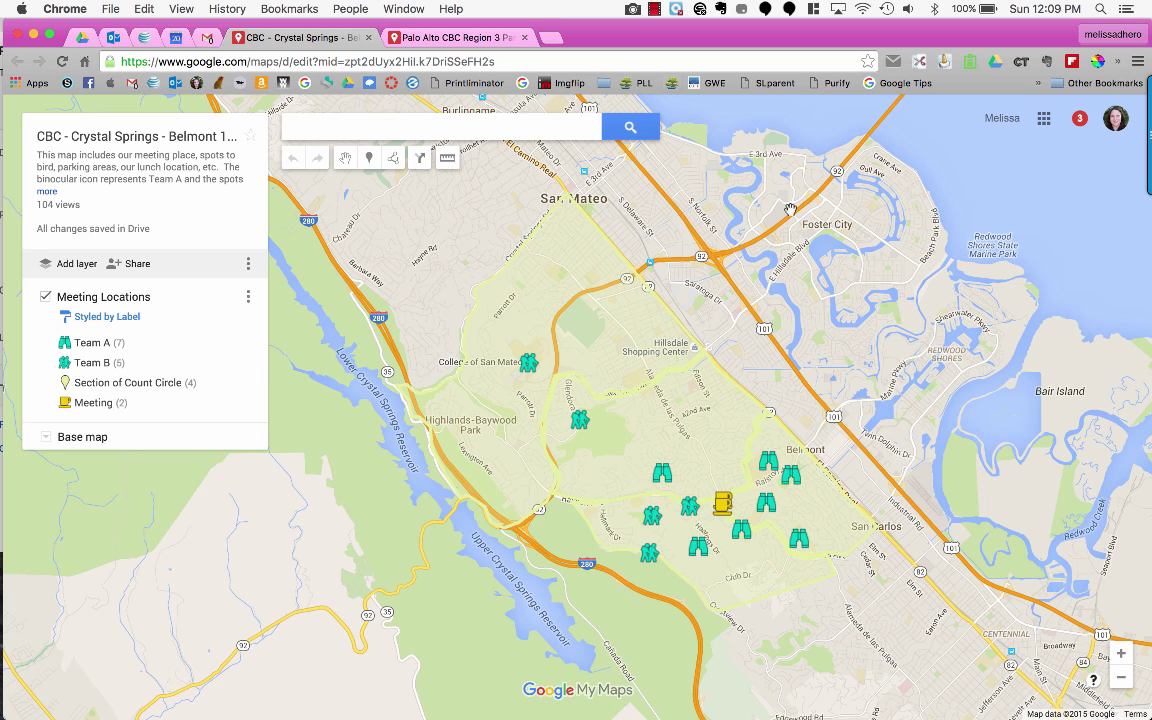
Create a new Google My Maps map from Google Drive and open its title and description for editing.
click(83, 37)
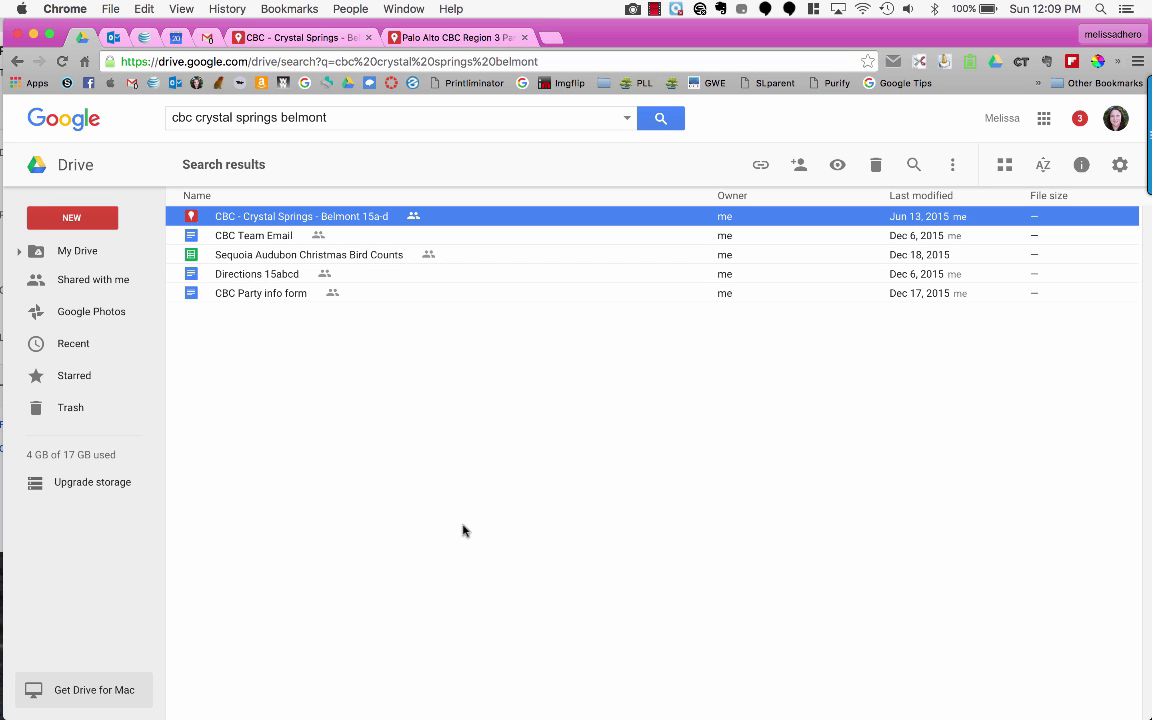
click(92, 215)
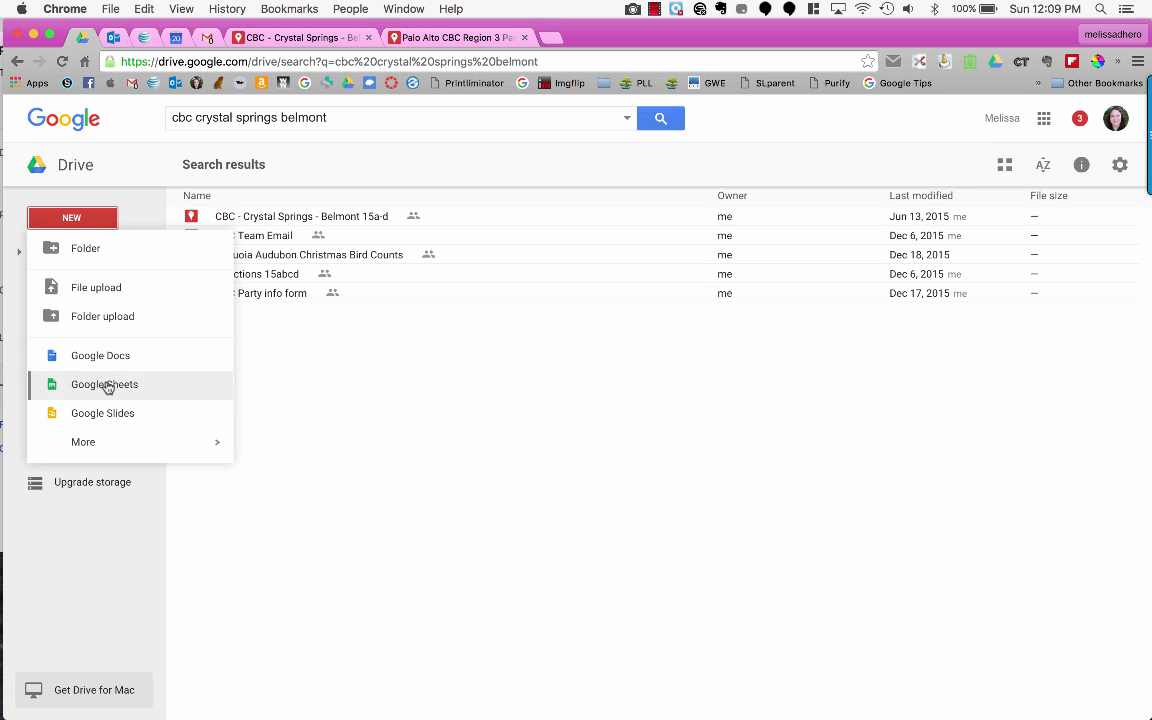
mouse_move(114, 444)
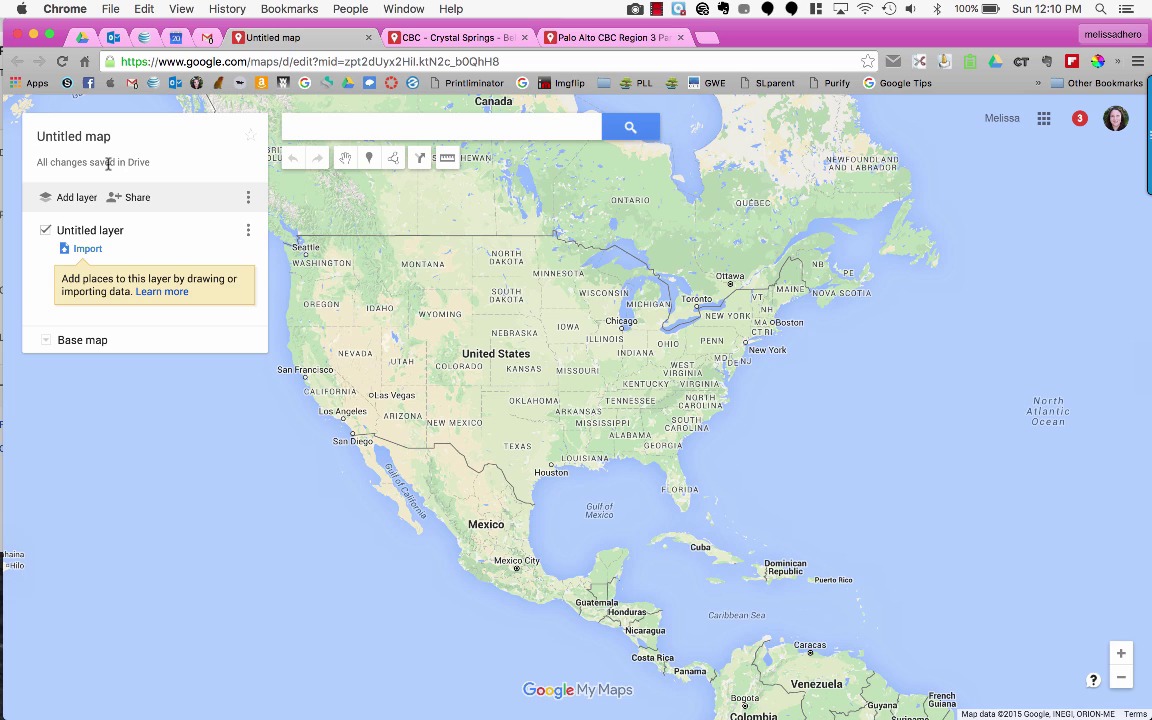
click(99, 142)
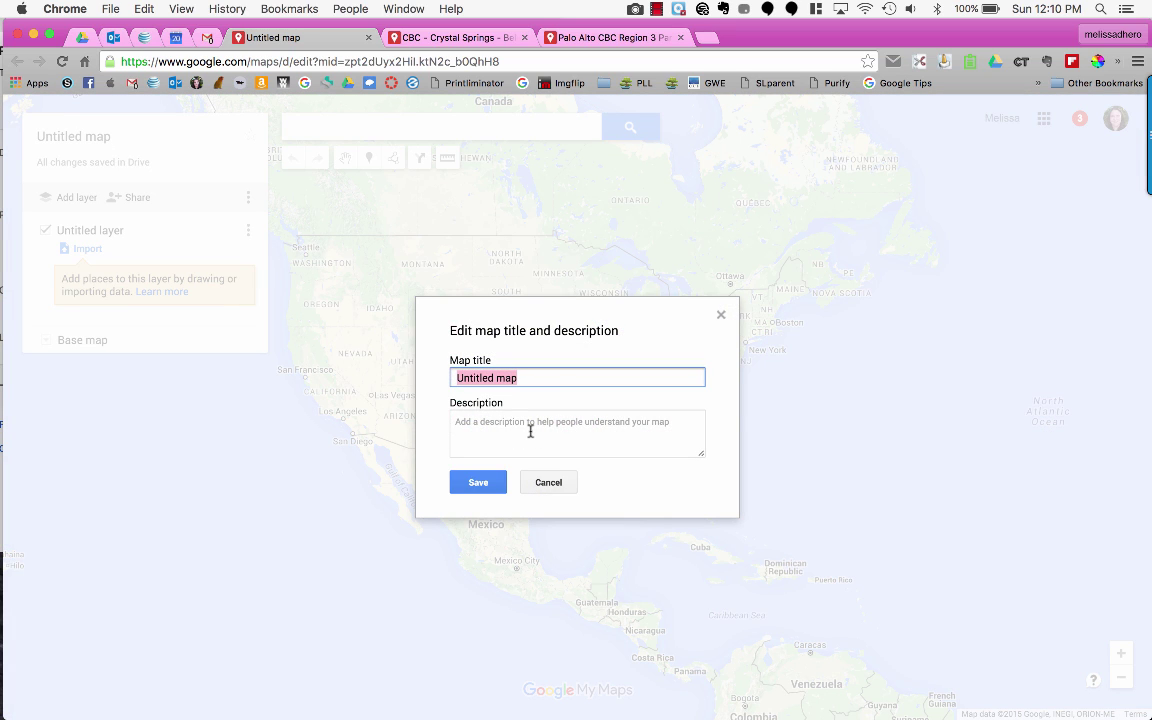
click(540, 486)
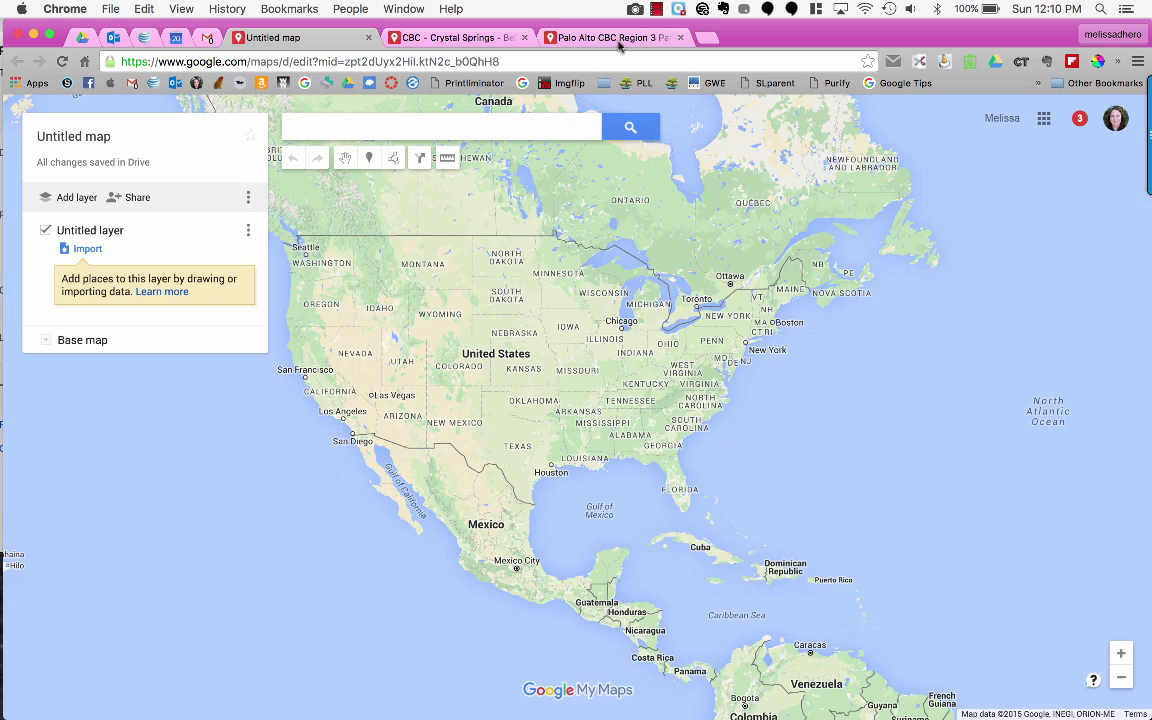
Find Menlo-Atherton High School on the Palo Alto CBC Region 3 Party 1 map and add it as a place.
click(601, 38)
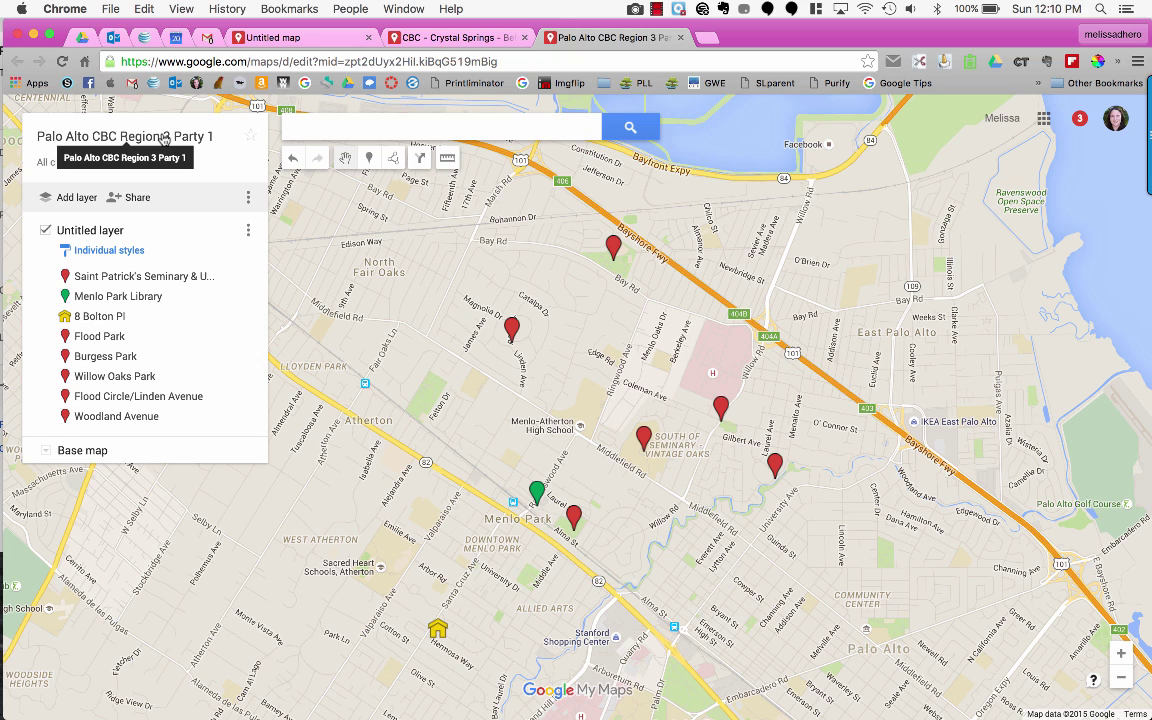
click(466, 124)
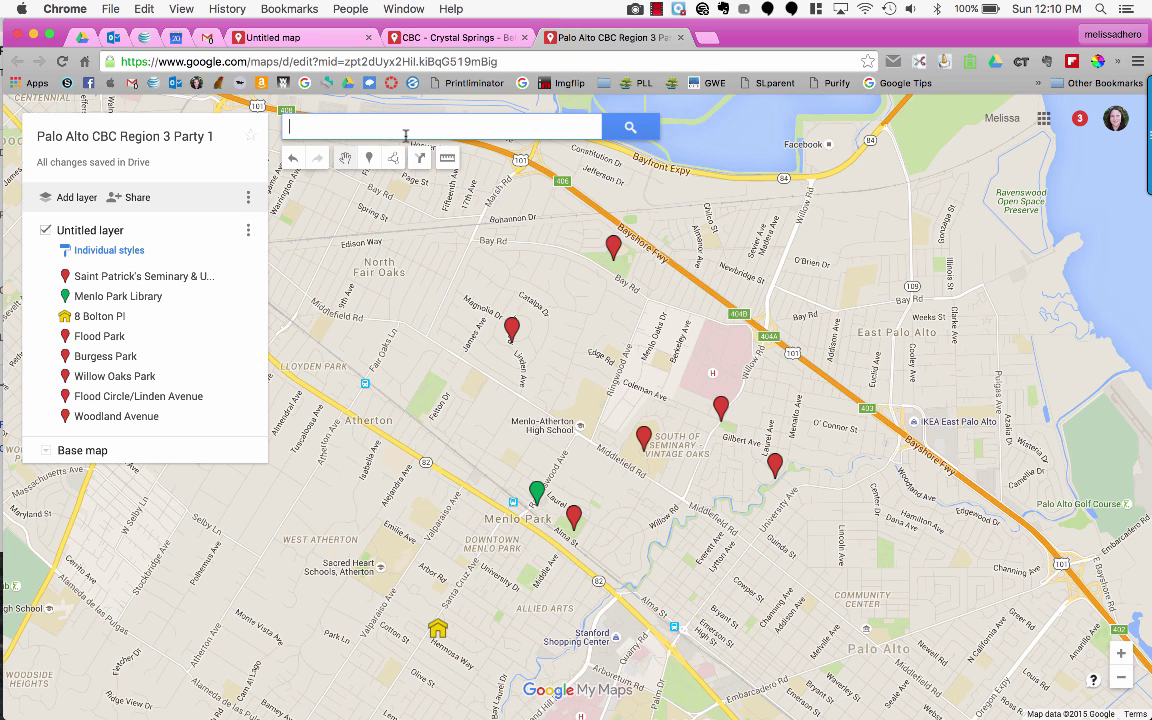
text(menlo ather)
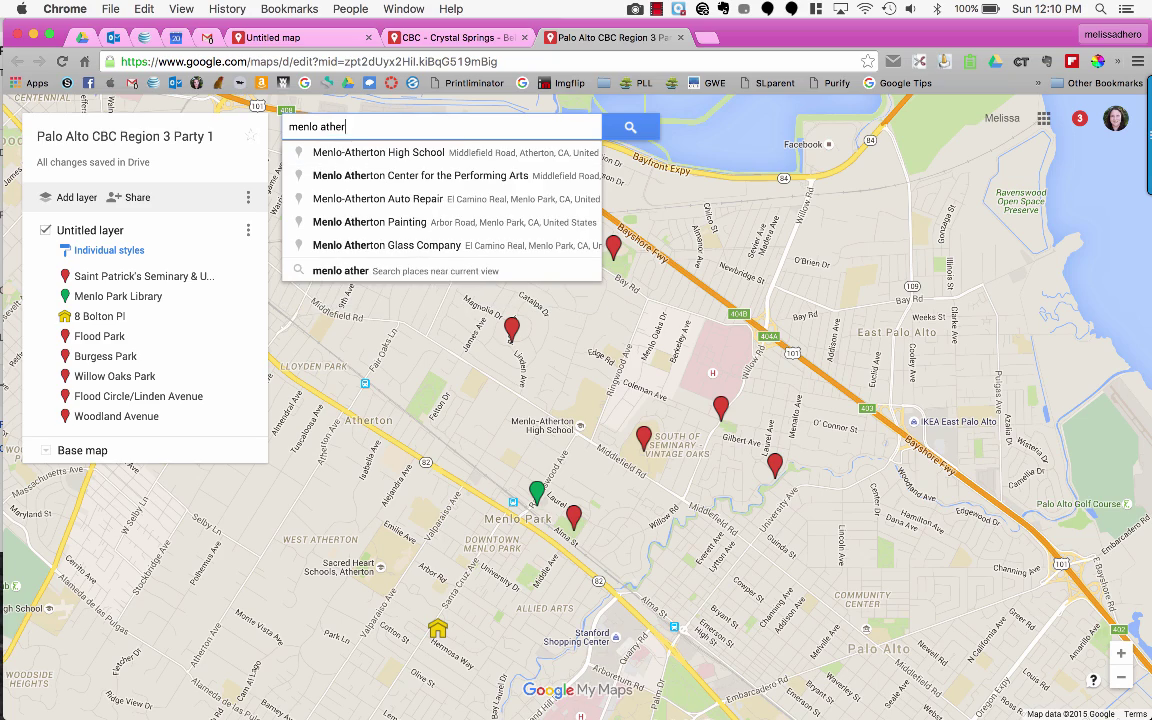
text(ton)
click(424, 153)
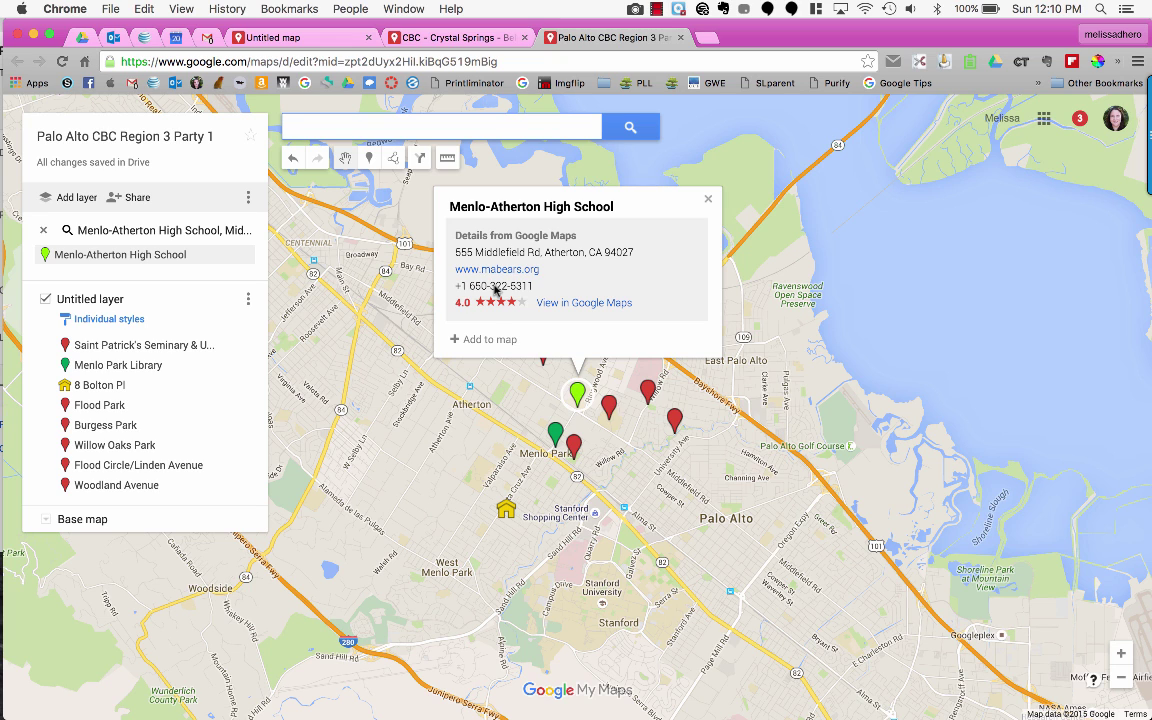
click(487, 340)
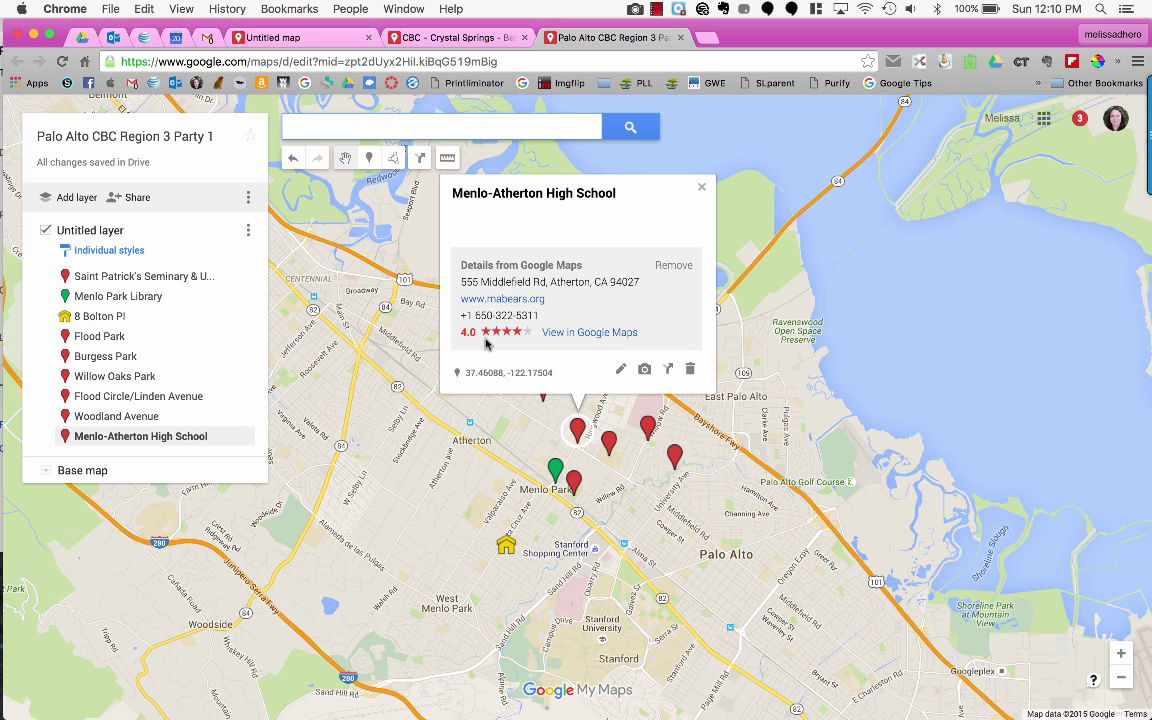
Review the editing options of the Menlo-Atherton High School marker and close its details.
click(620, 372)
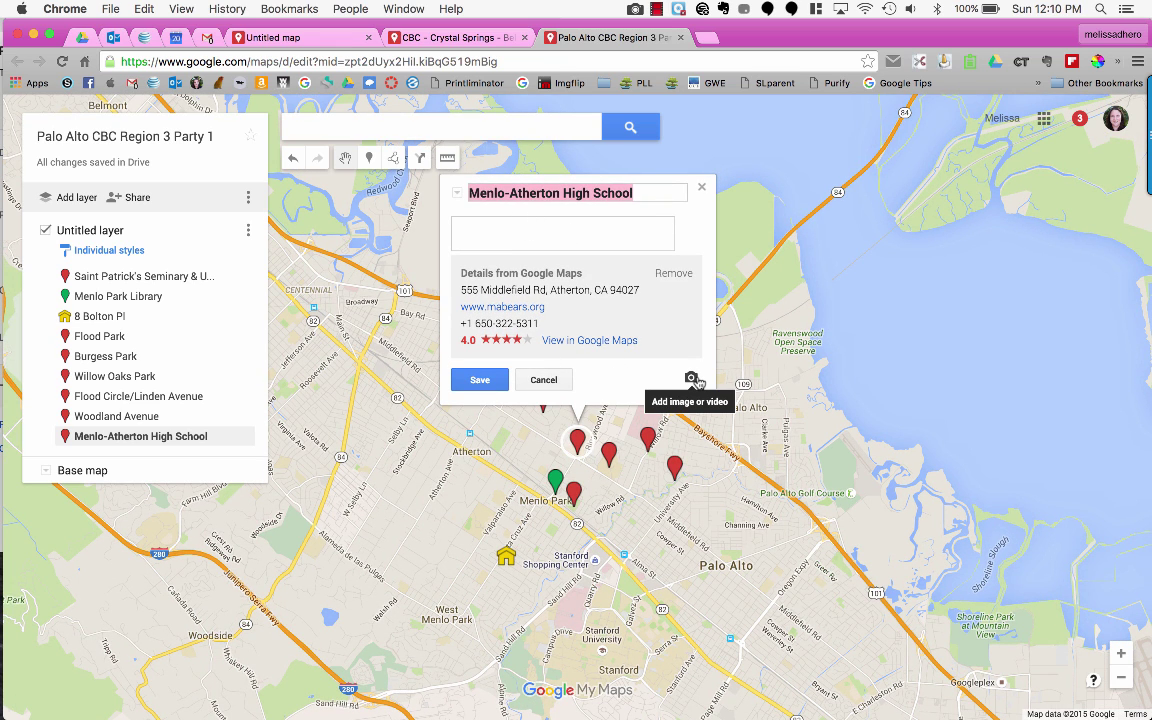
click(551, 380)
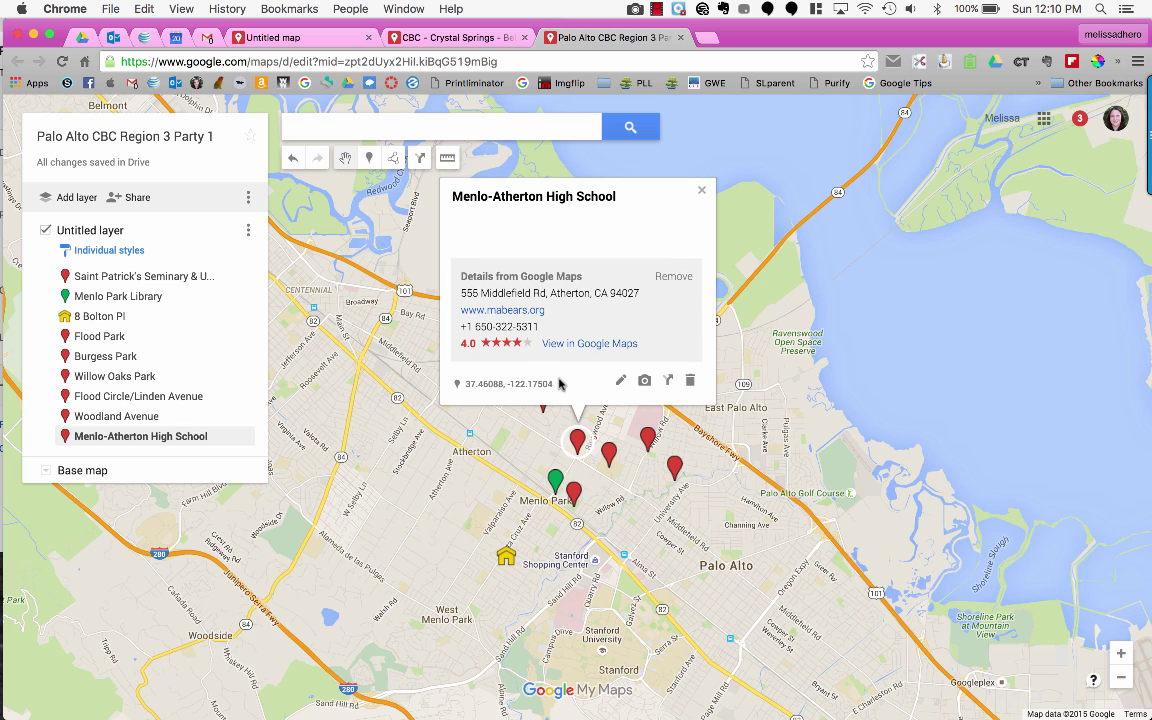
click(701, 192)
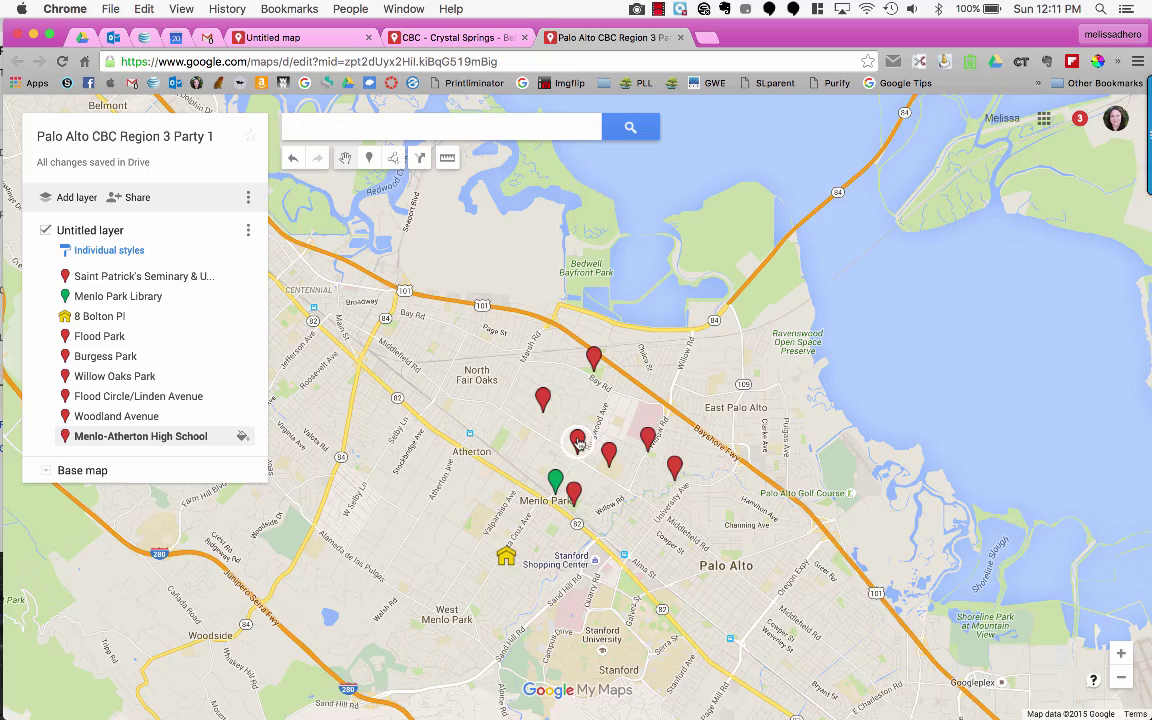
Place a marker manually between Encino Rd and Edge Rd with its default name, and delete it again.
scroll(578, 443, up, 5)
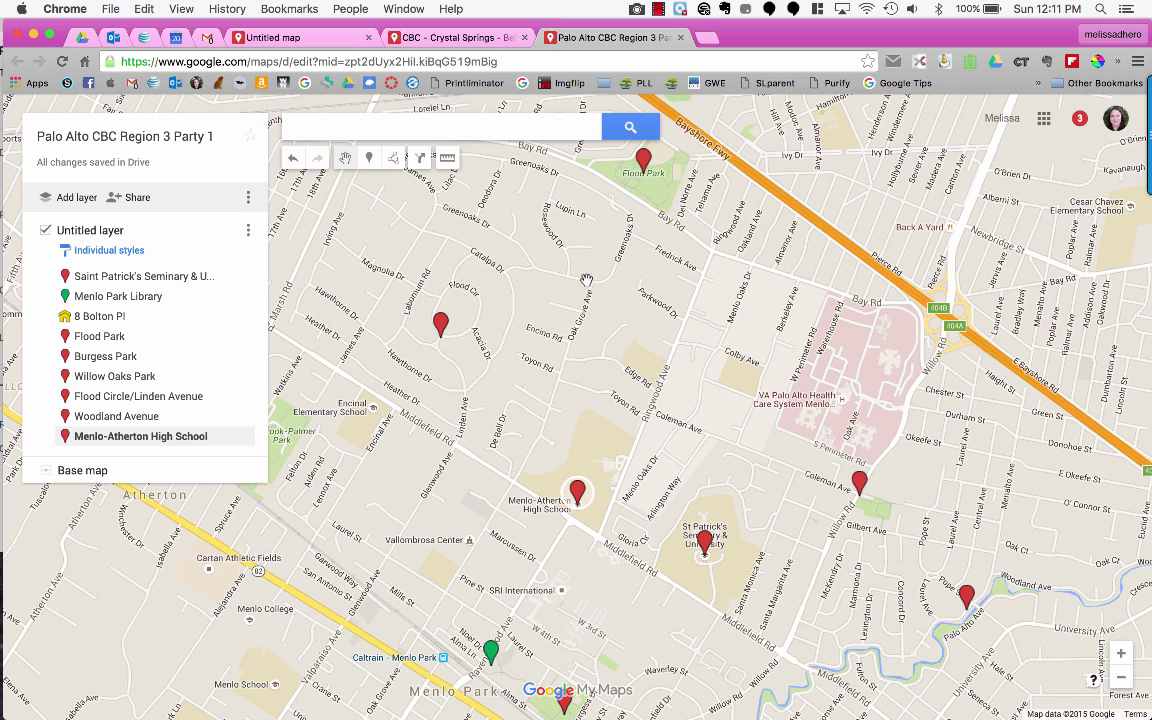
click(370, 162)
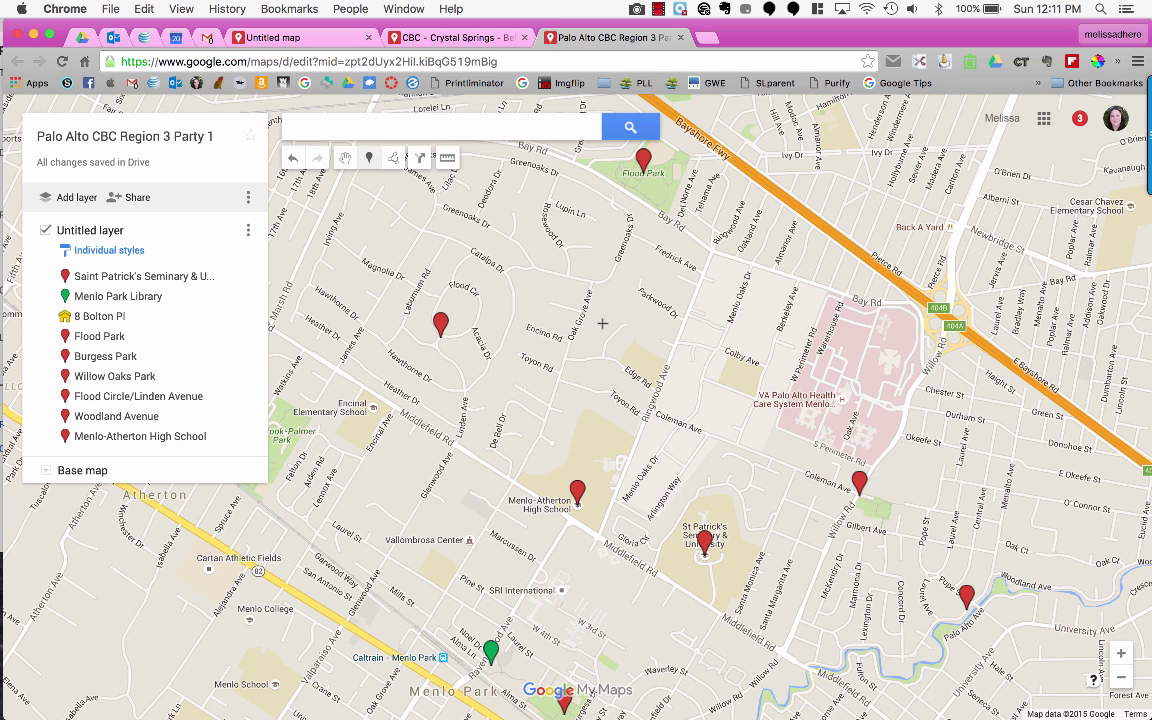
click(600, 355)
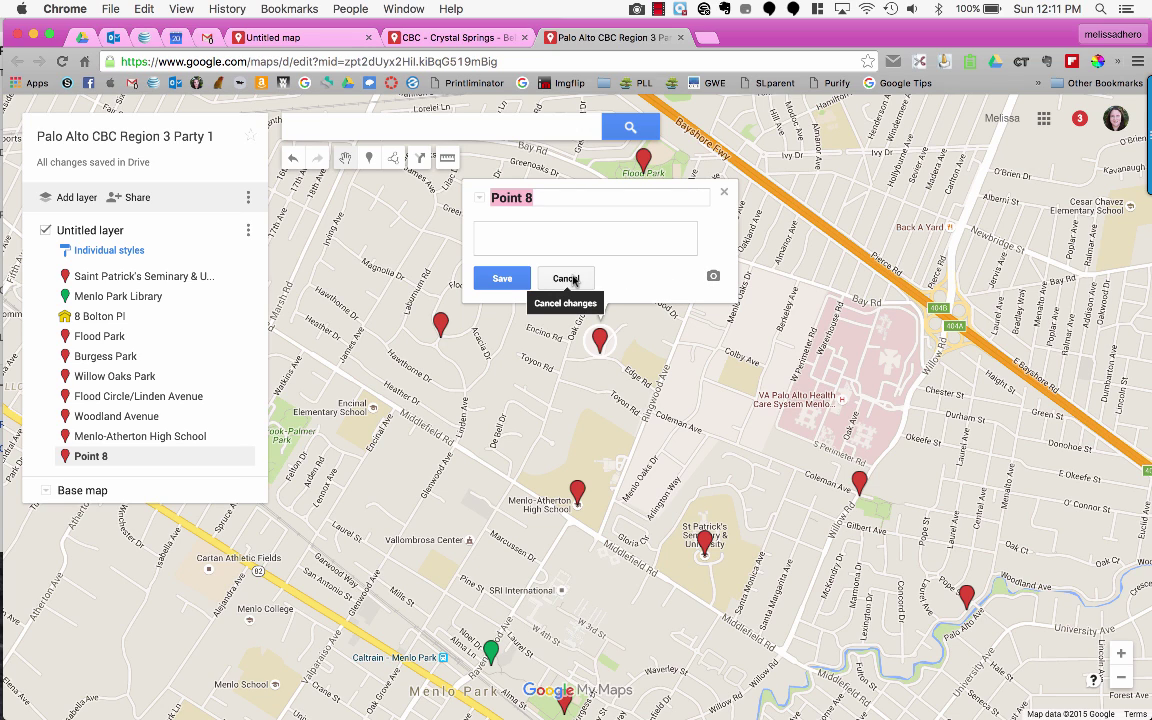
click(573, 279)
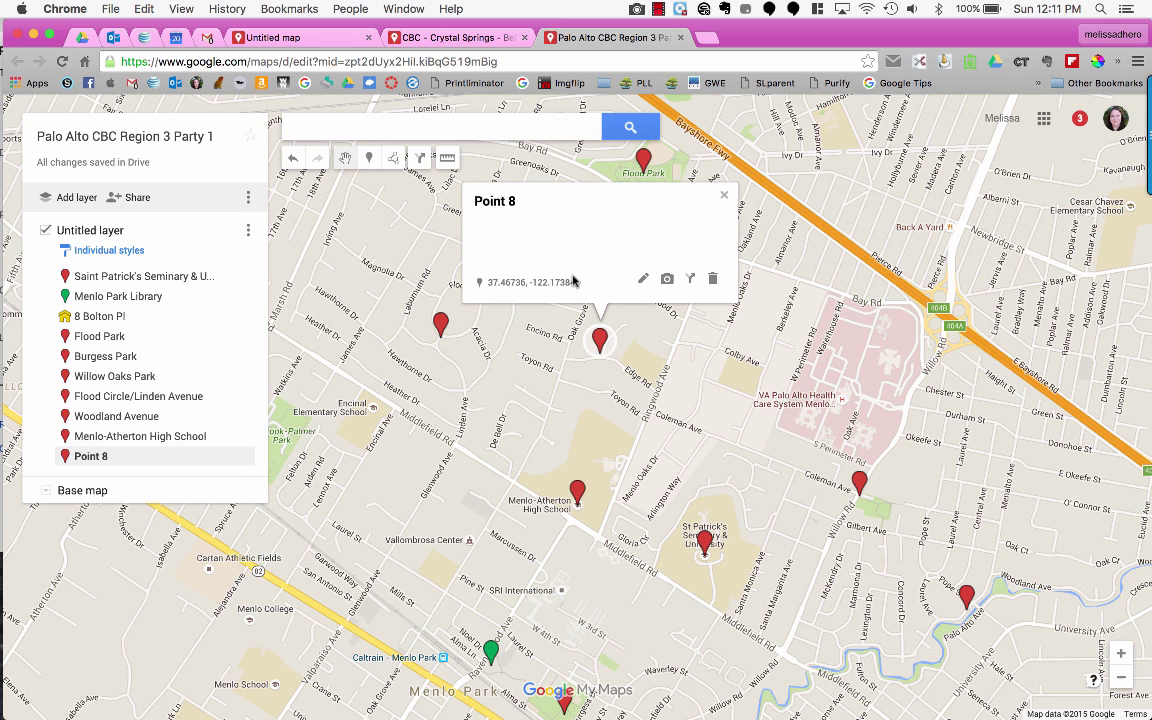
click(724, 192)
click(599, 338)
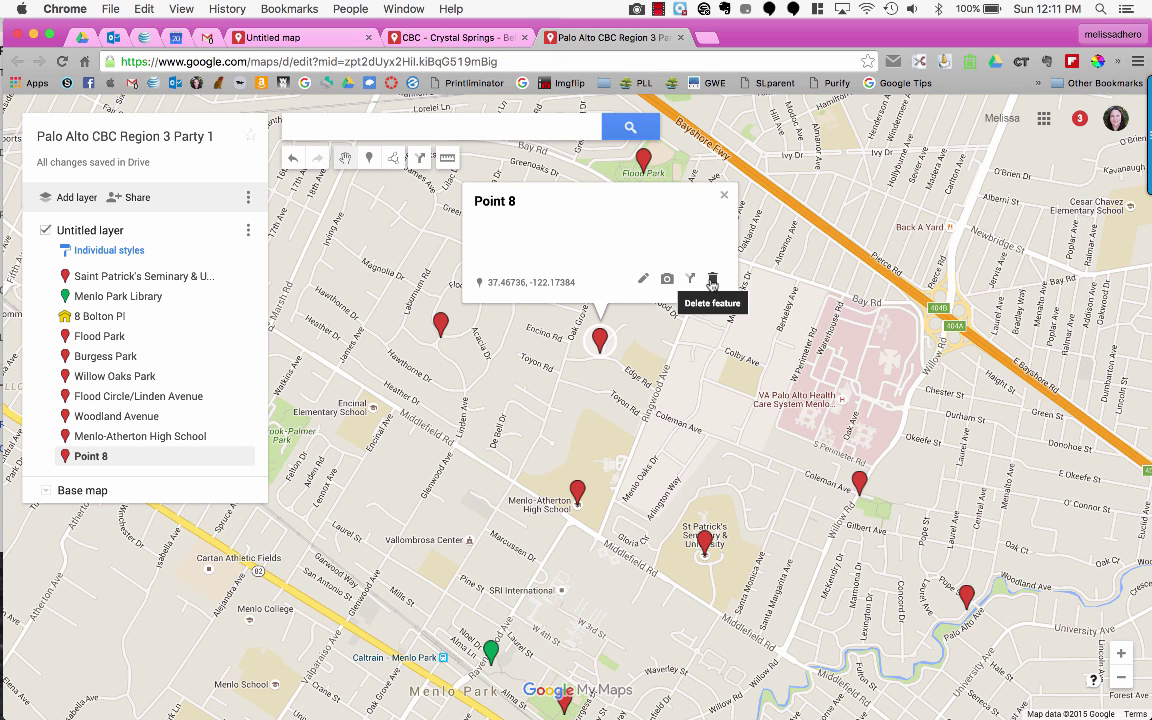
click(712, 280)
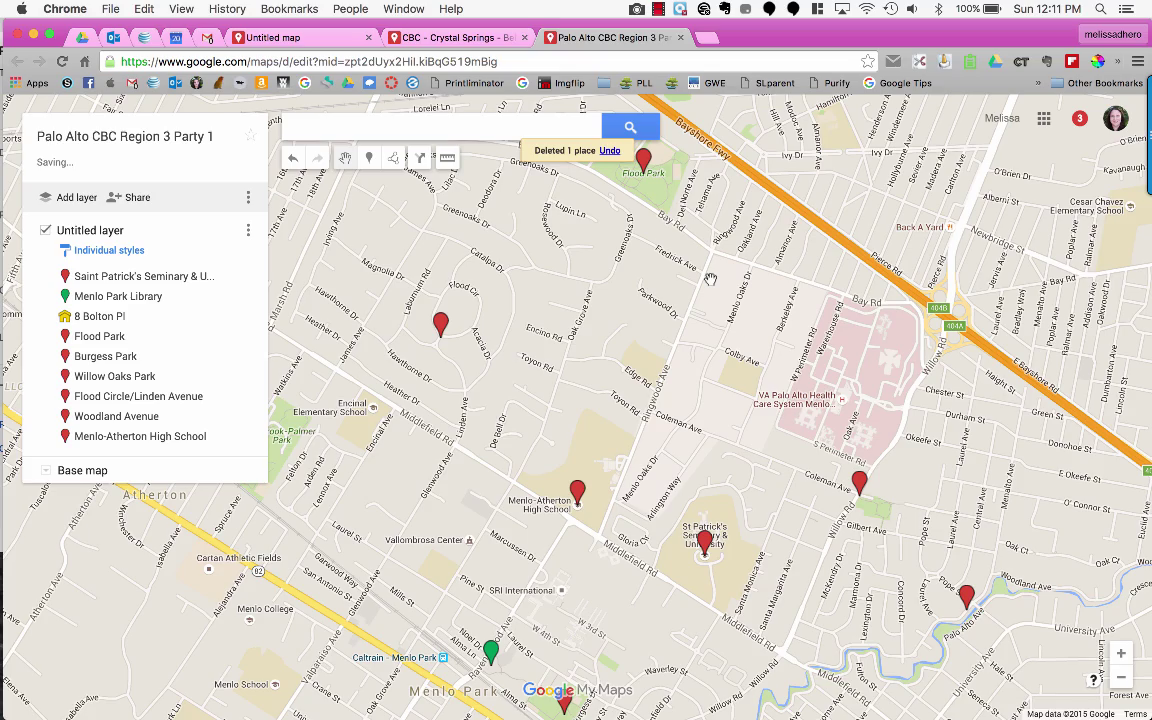
Look at the marker icons used on the CBC - Crystal Springs - Belmont map and return to the Palo Alto CBC Region 3 Party 1 map.
drag(526, 459, 590, 286)
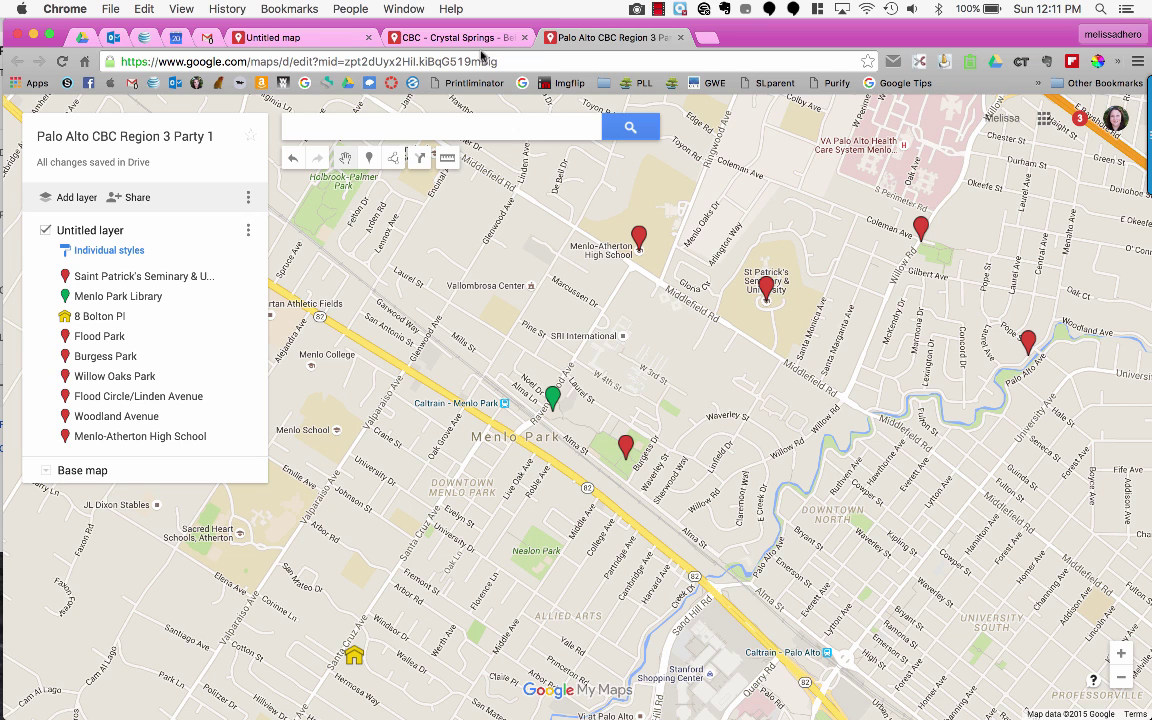
click(428, 37)
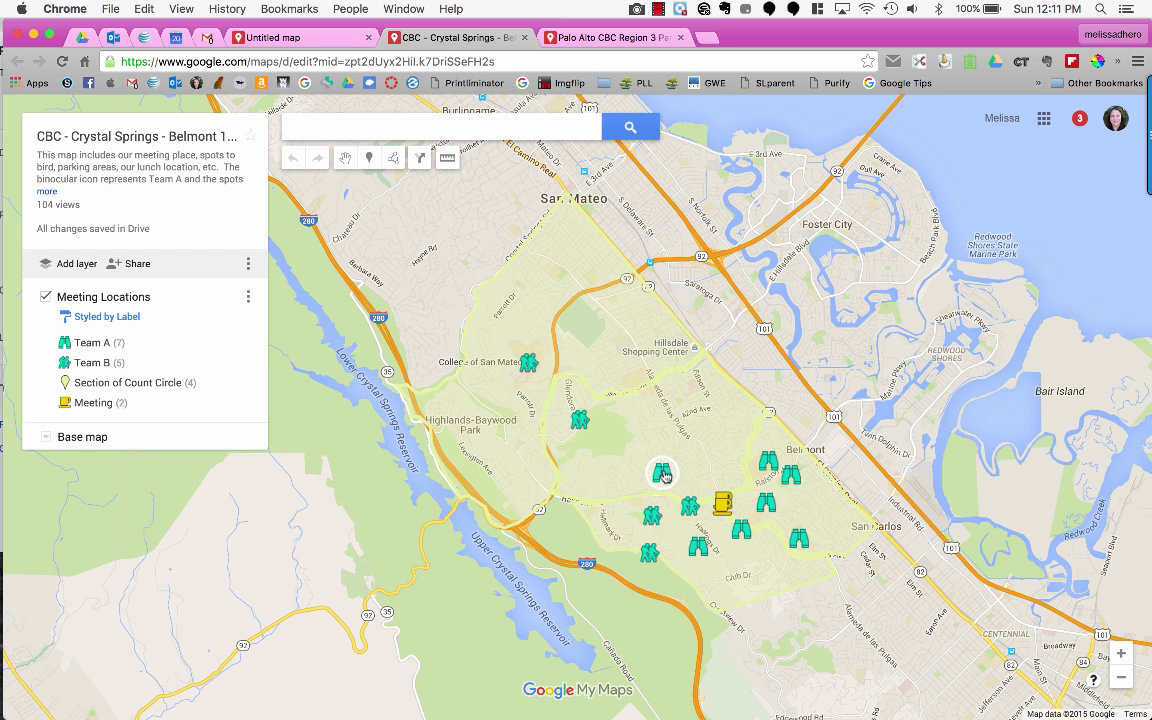
click(610, 40)
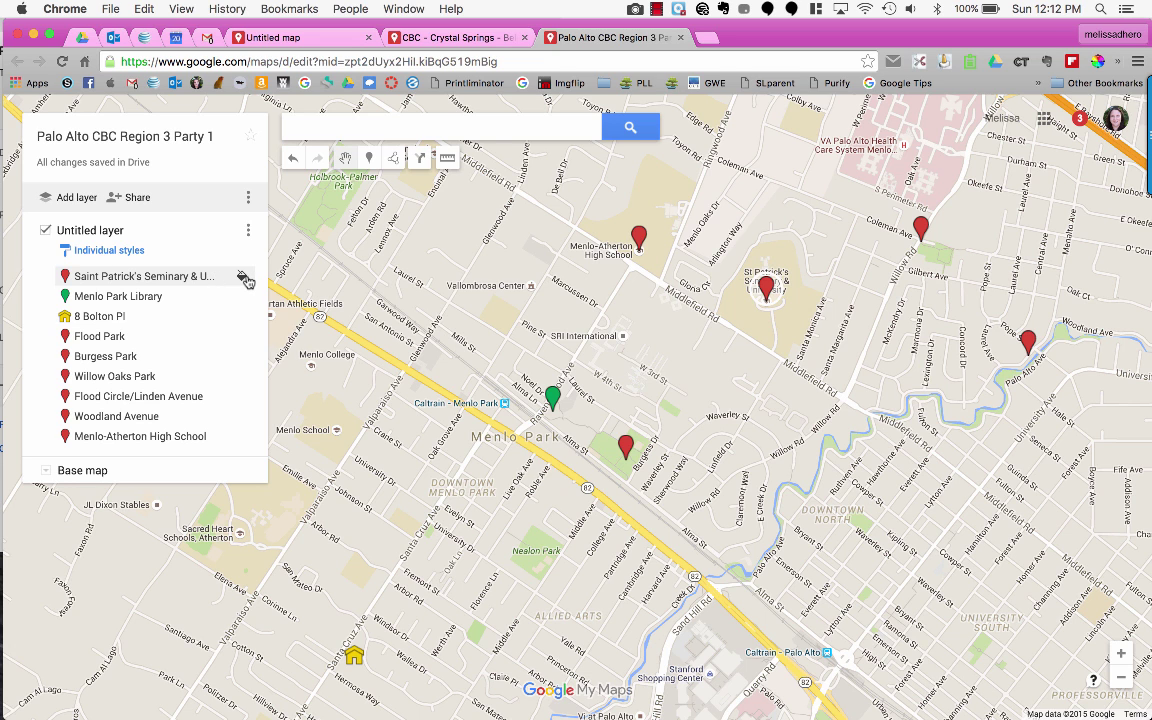
Browse the full icon library and change the Saint Patrick's Seminary & University marker to the purple cross icon.
click(243, 278)
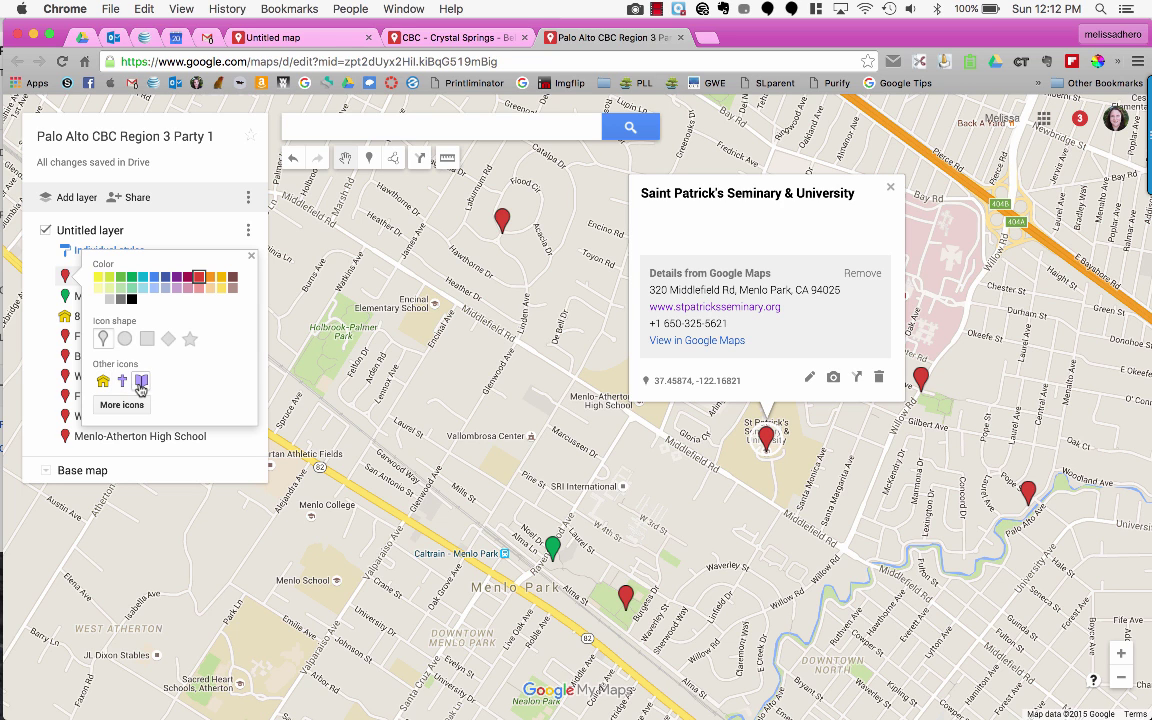
click(121, 404)
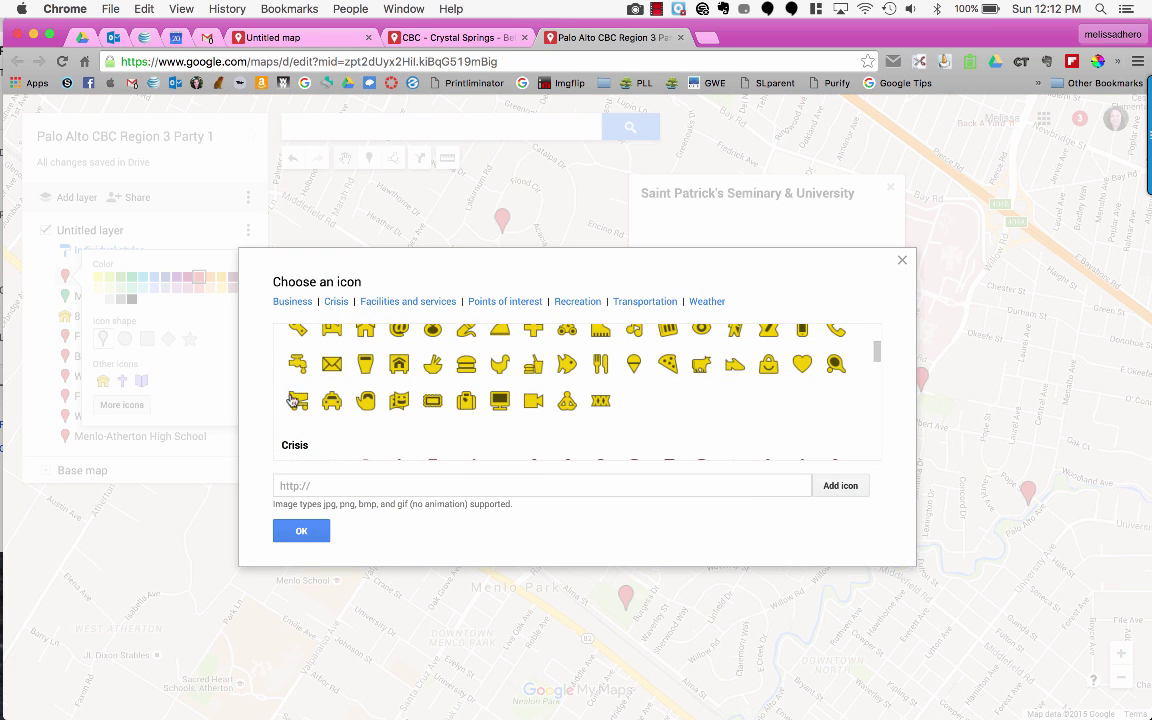
scroll(330, 385, up, 2)
scroll(360, 400, down, 2)
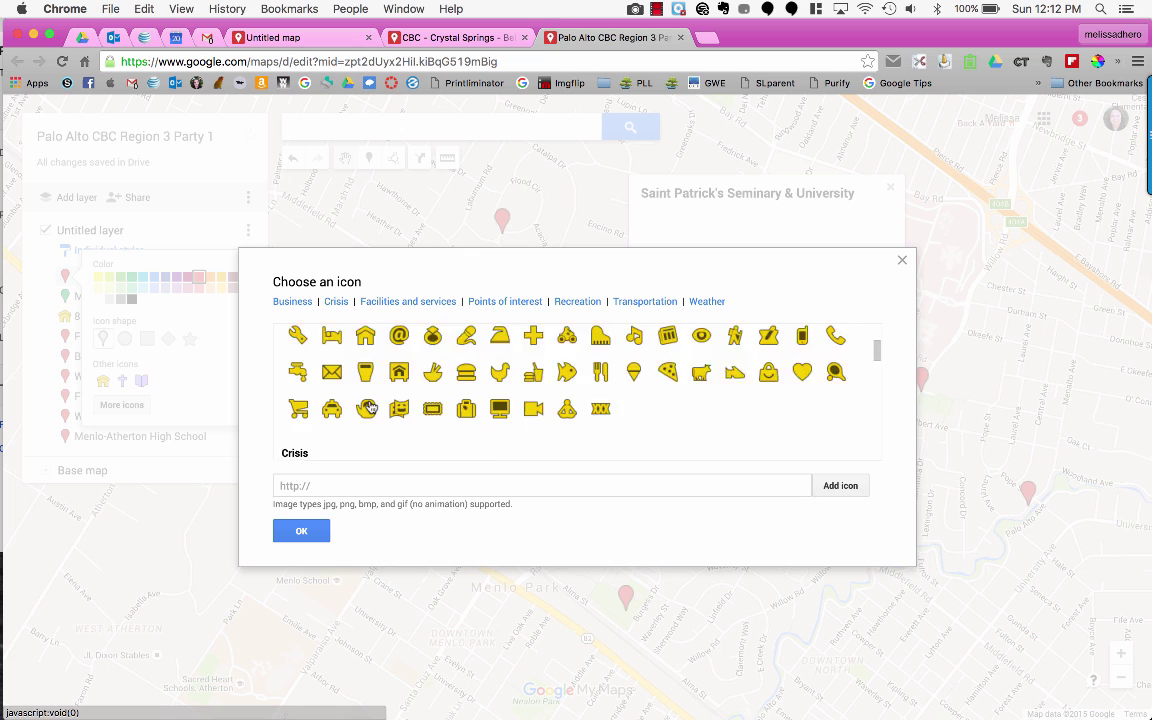
scroll(370, 405, down, 10)
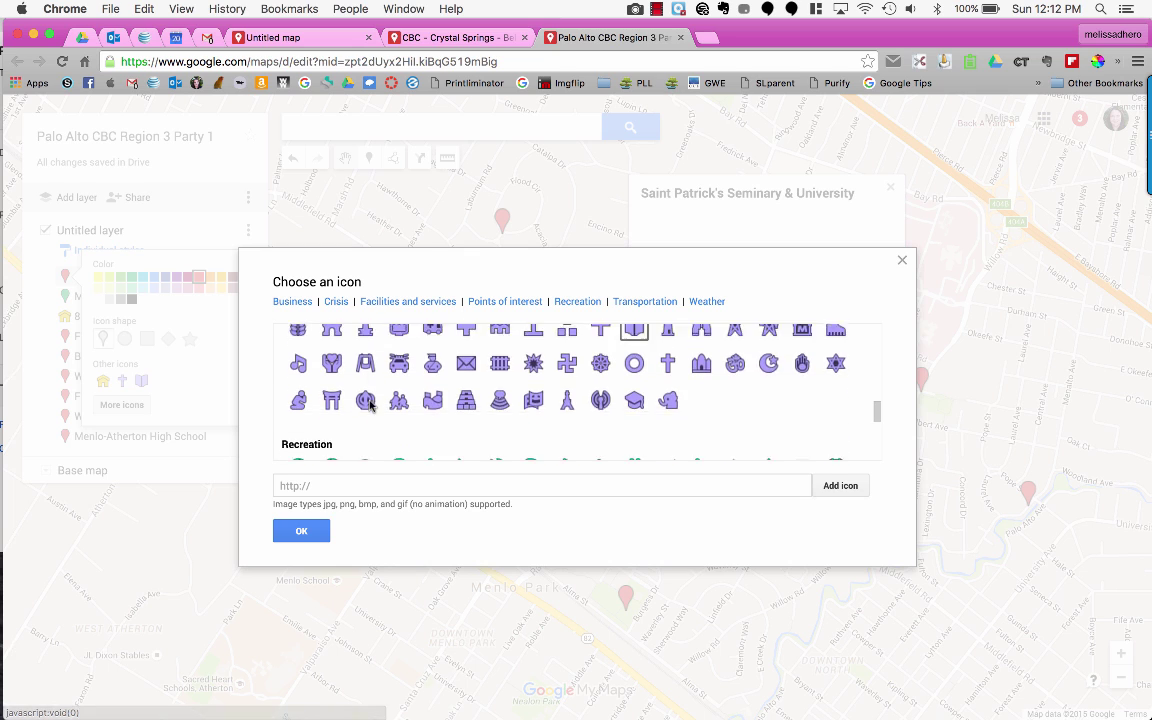
scroll(370, 405, down, 3)
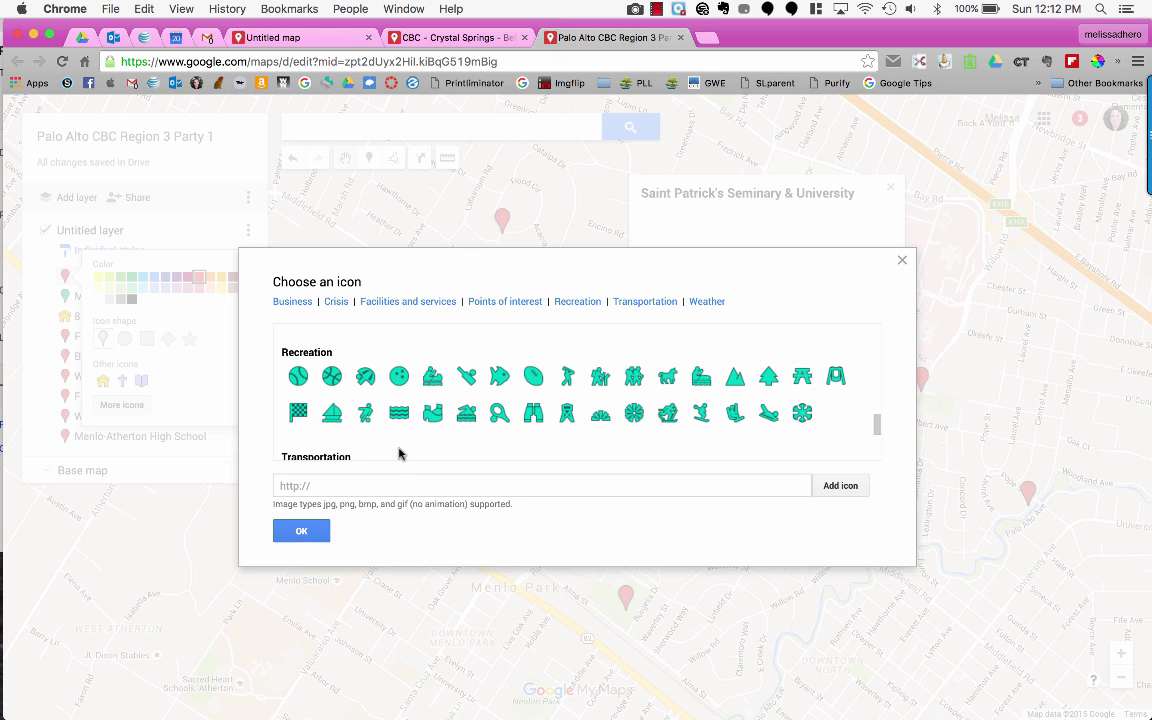
scroll(399, 455, up, 3)
click(301, 530)
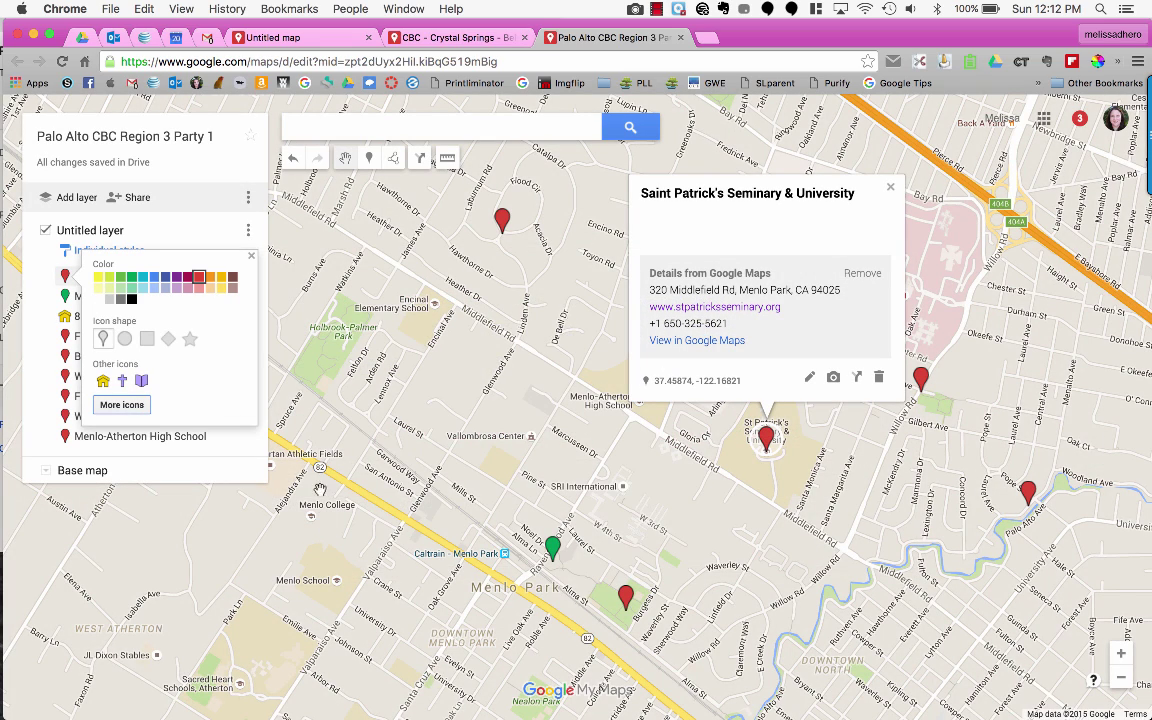
click(123, 382)
click(890, 188)
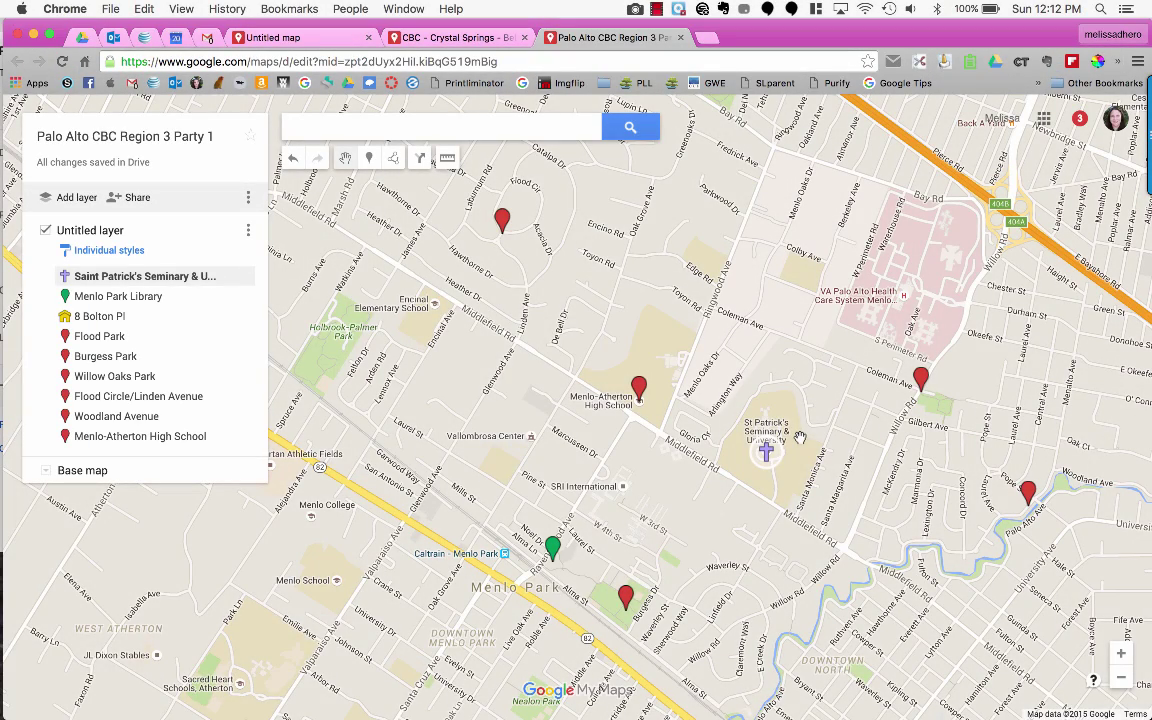
Save the map's link sharing as "On - Anyone with the link" with "Can view" access.
click(139, 198)
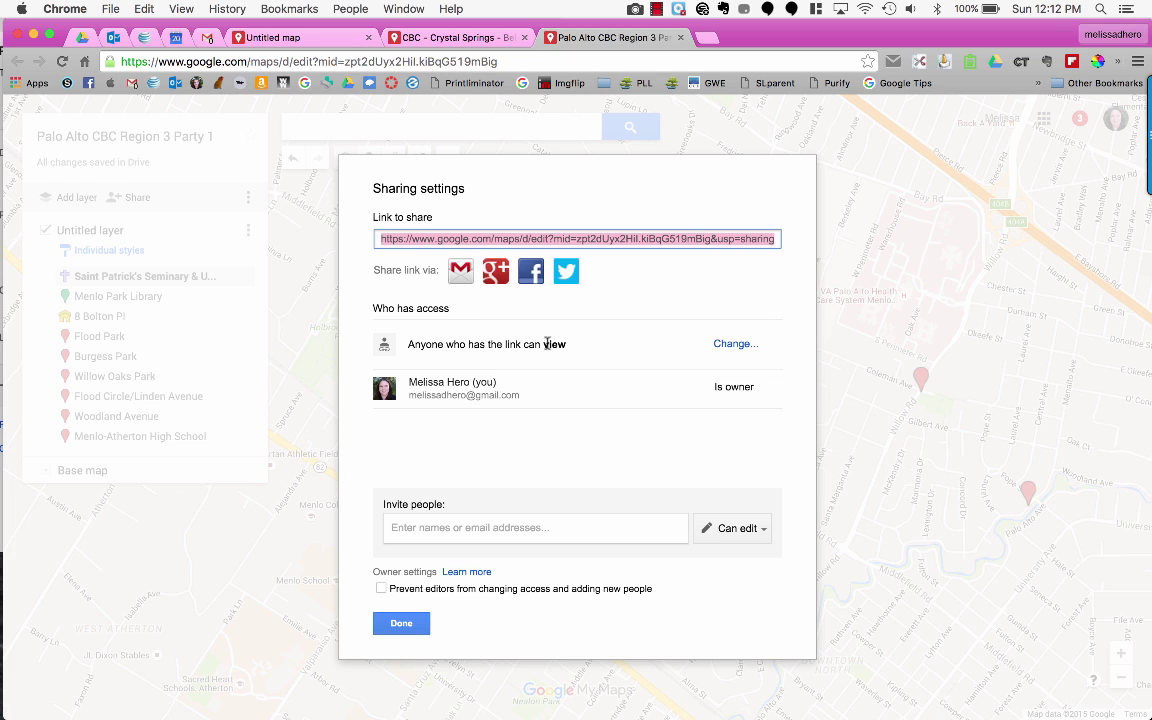
click(724, 346)
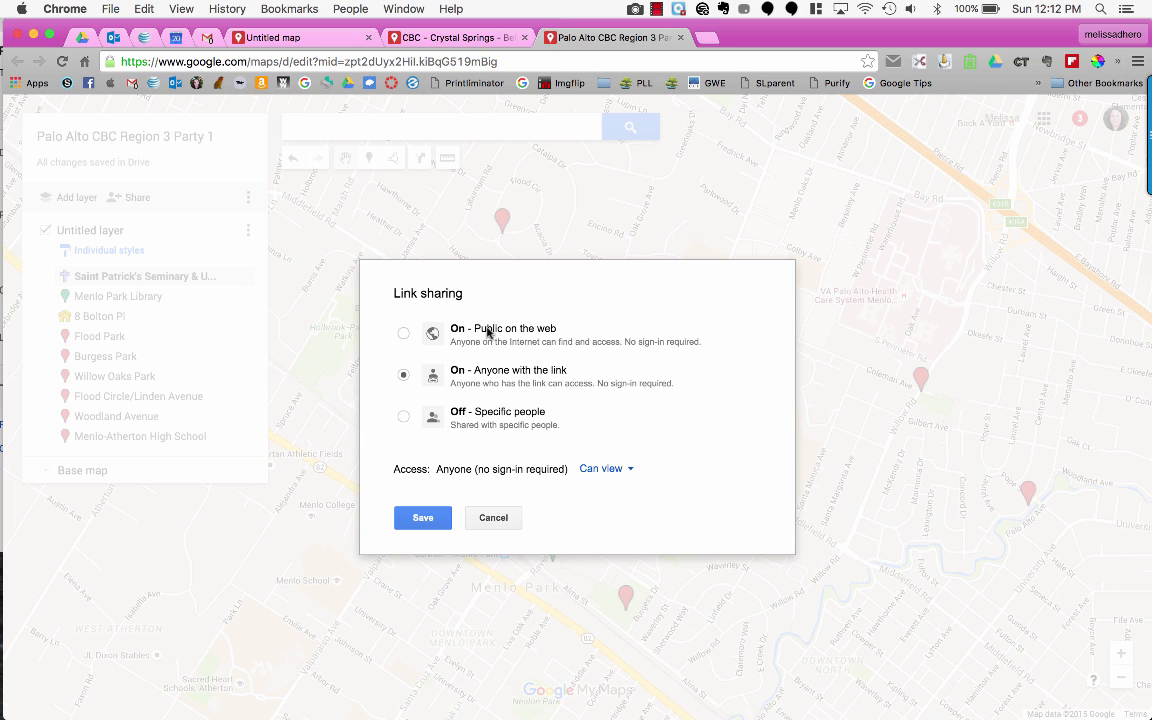
click(631, 470)
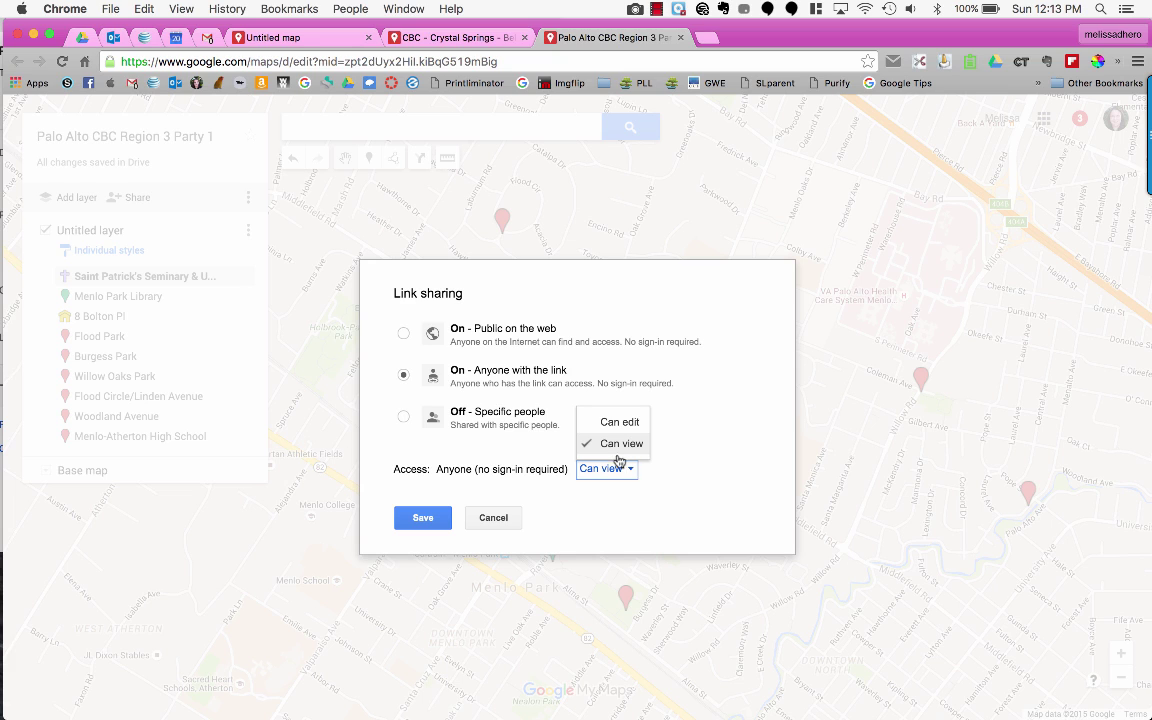
click(430, 517)
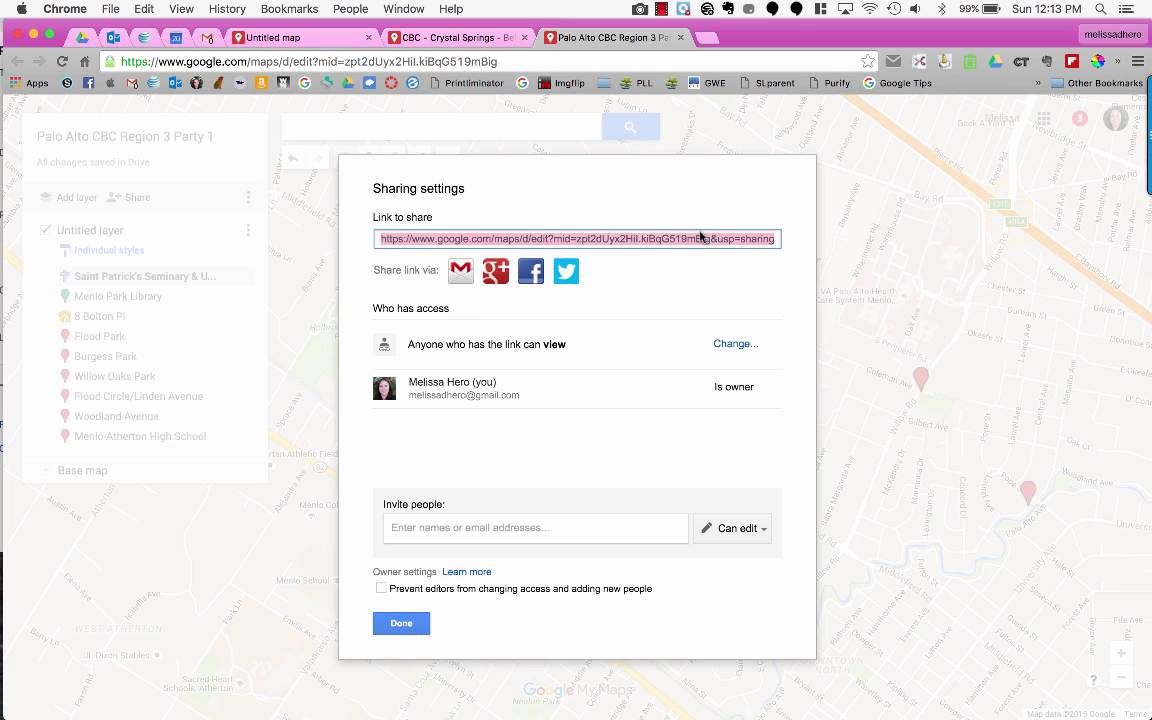
Invite a contact to the map by e-mail with "Can view" access, keep notification on, and open the option to add a message.
click(417, 527)
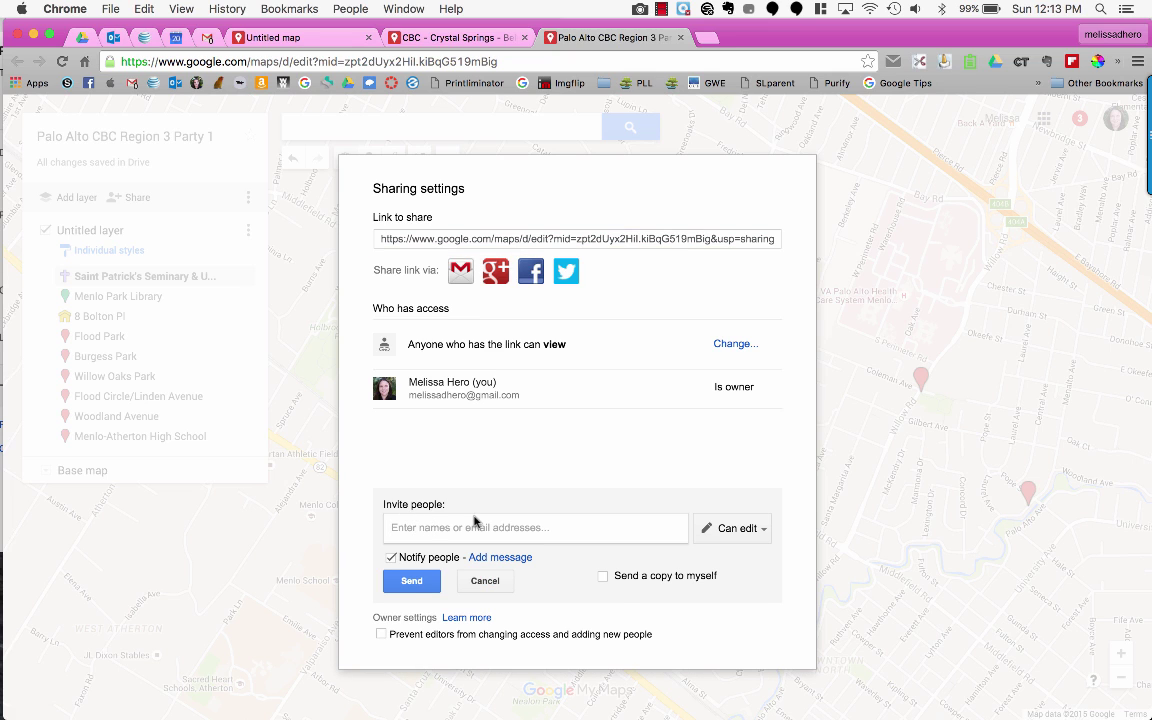
text(mhero)
click(613, 553)
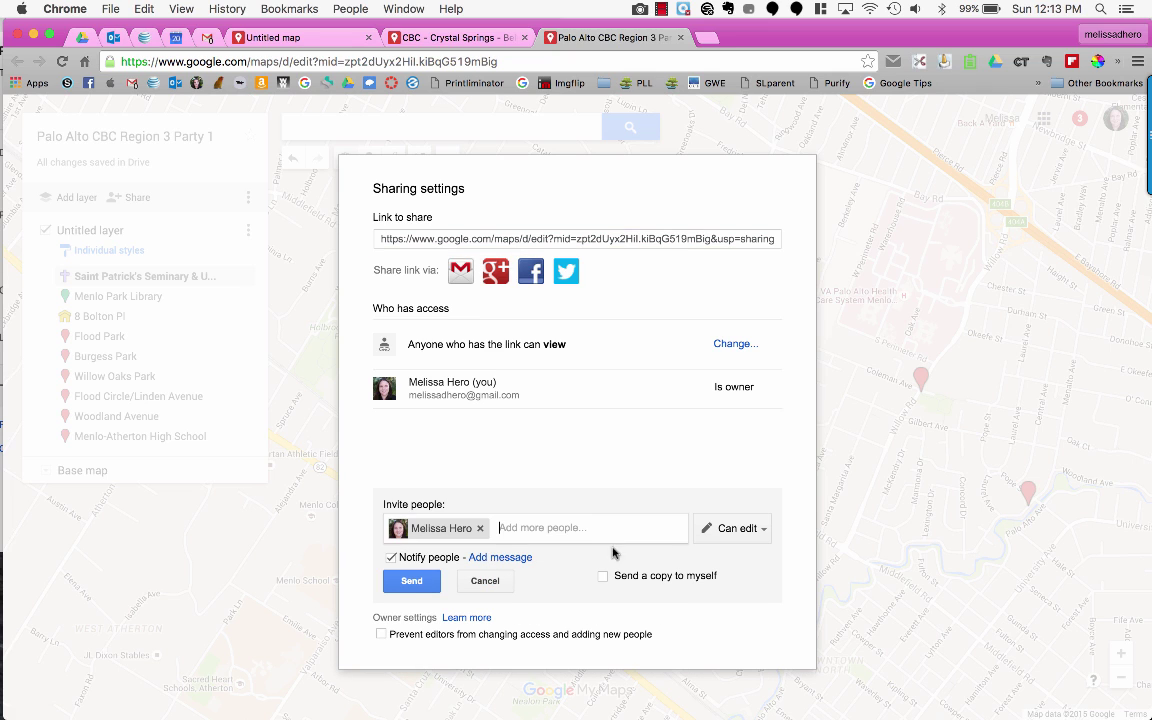
click(743, 535)
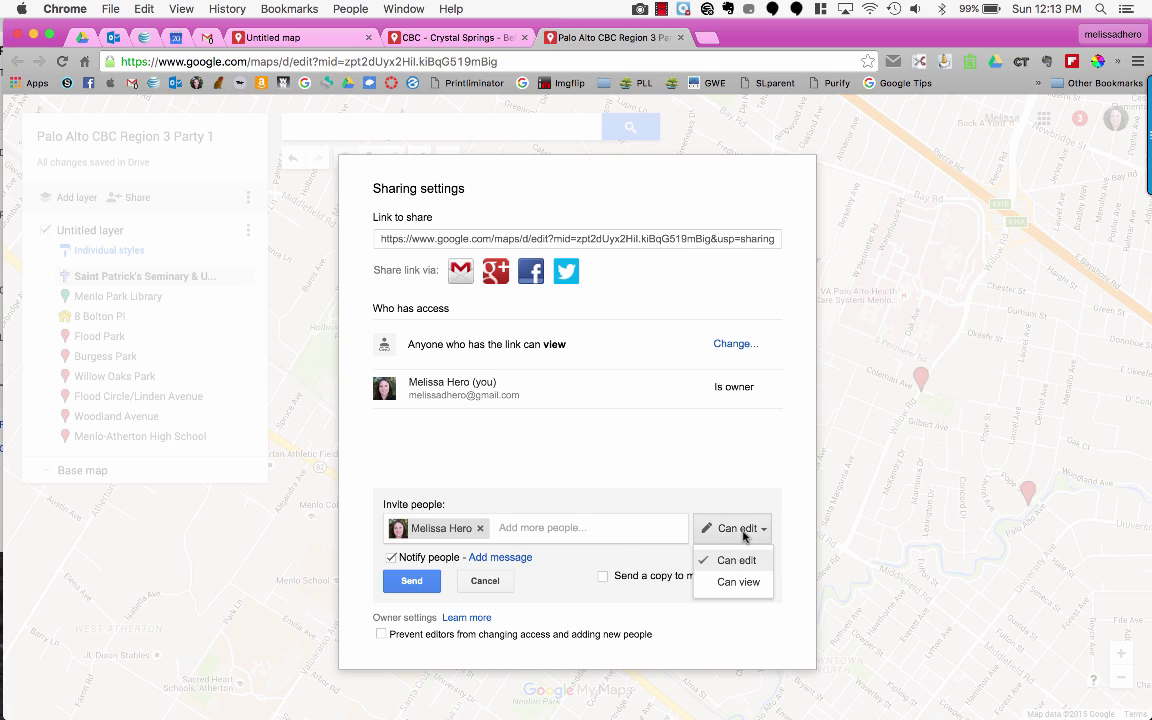
click(740, 583)
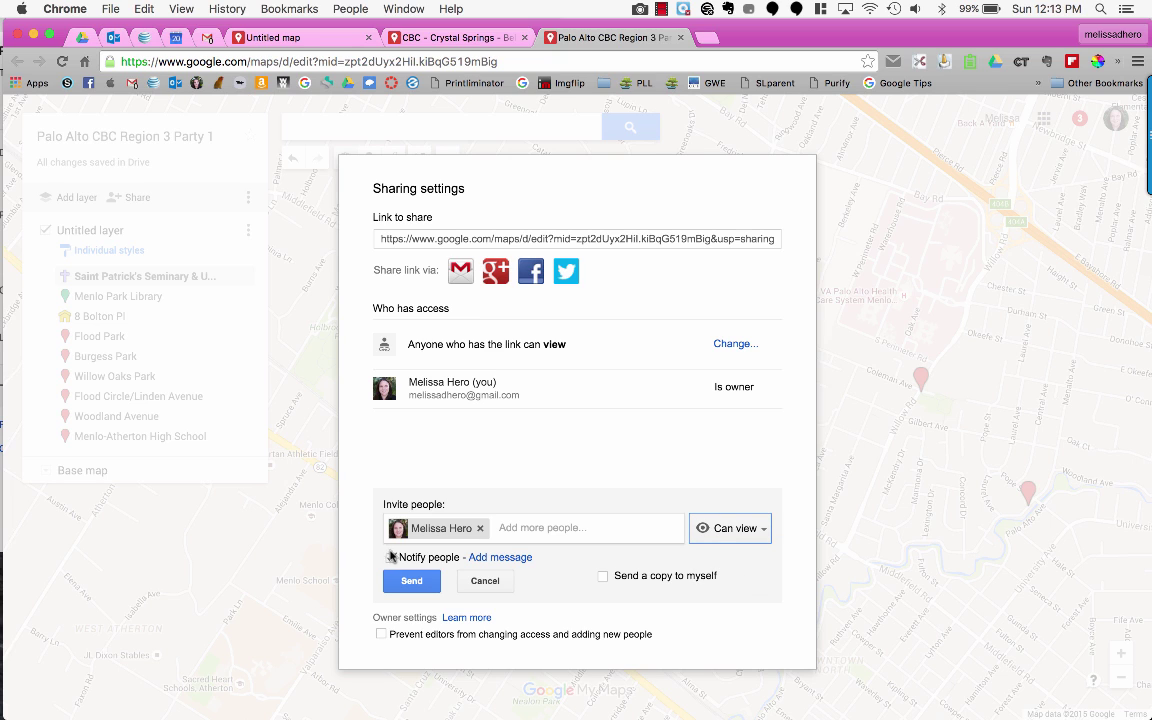
click(488, 558)
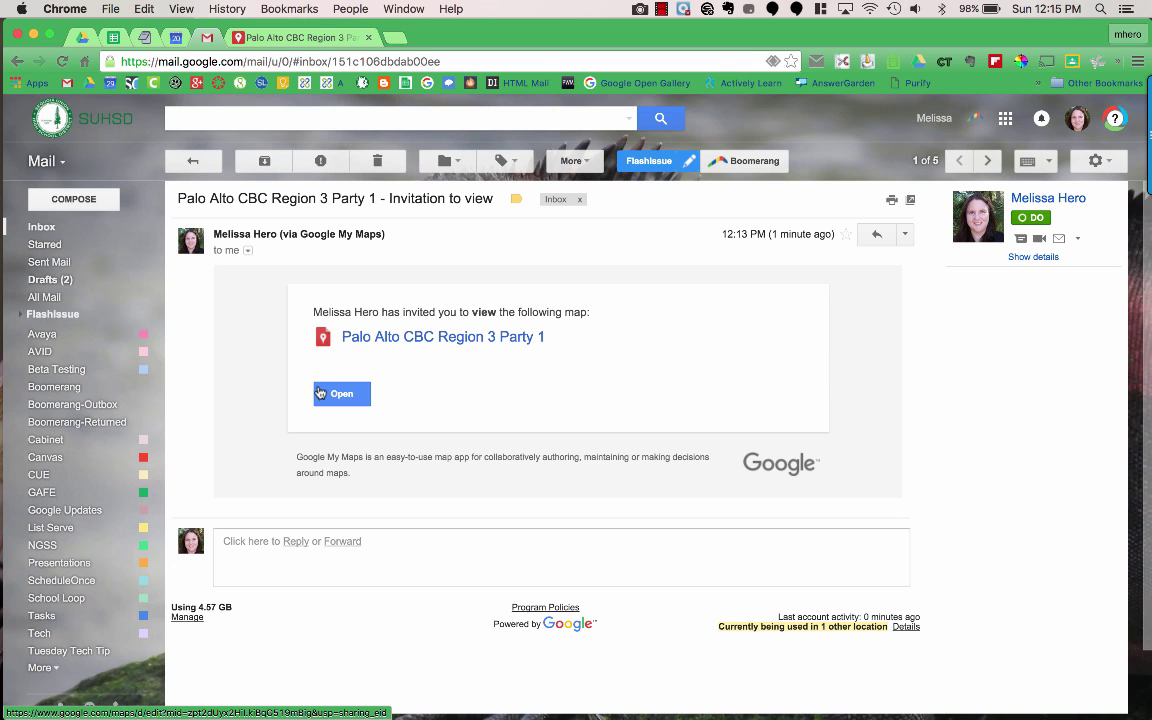
Switch from the map invitation e-mail to Google Drive in the invited account.
click(82, 38)
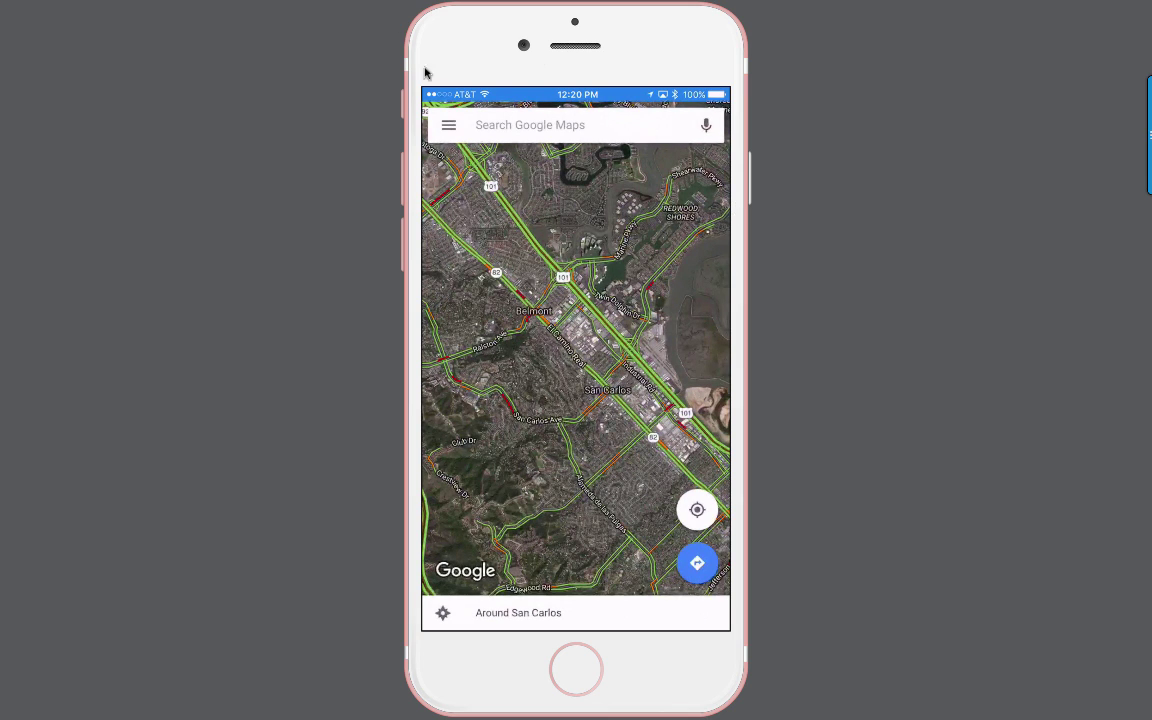
In Google Maps on the phone, check the signed-in account and open Palo Alto CBC Region 3 Party 1 from your places.
click(449, 128)
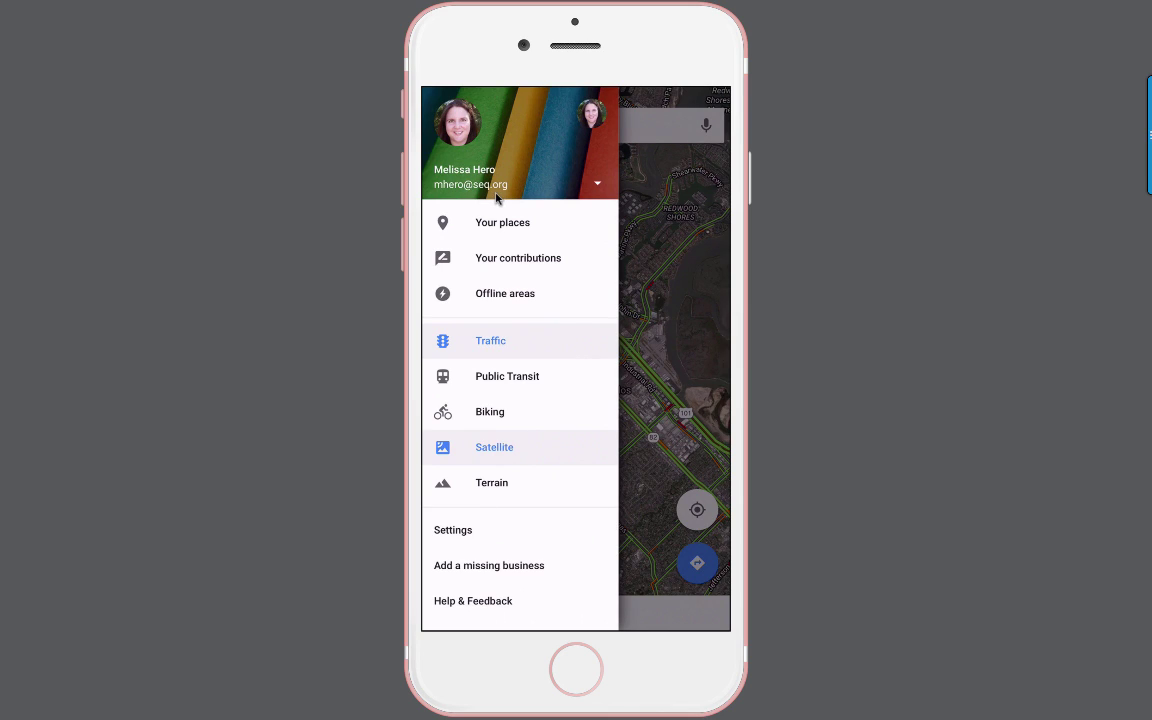
click(598, 187)
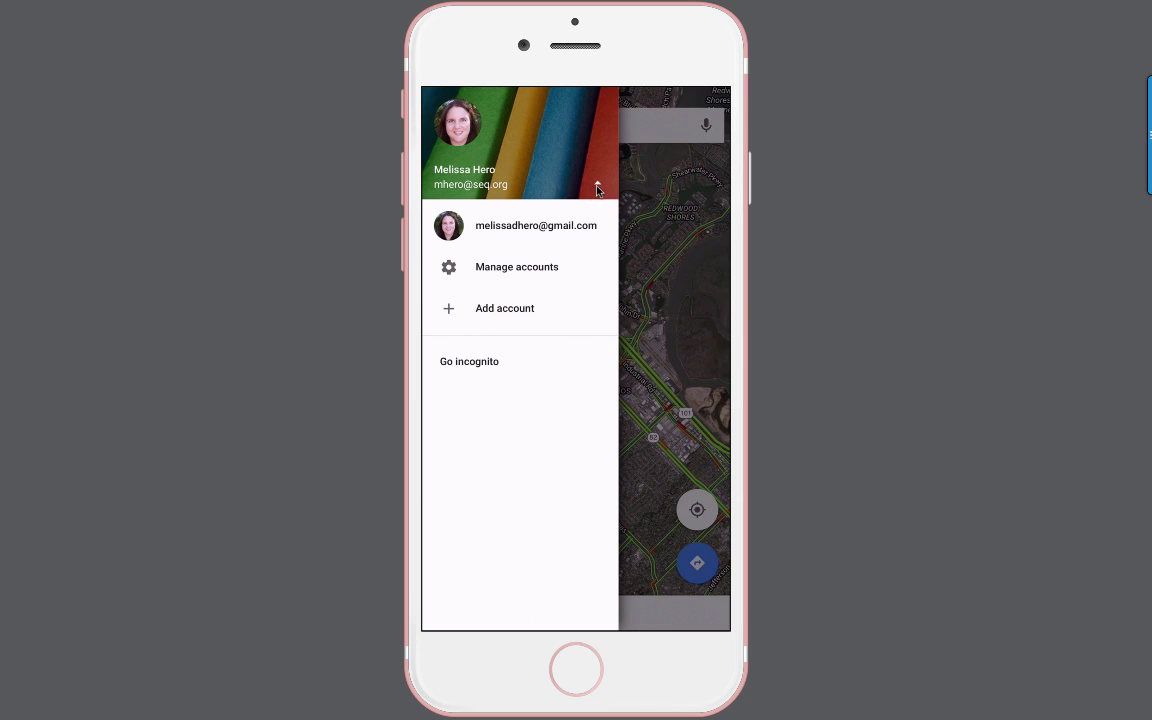
click(514, 204)
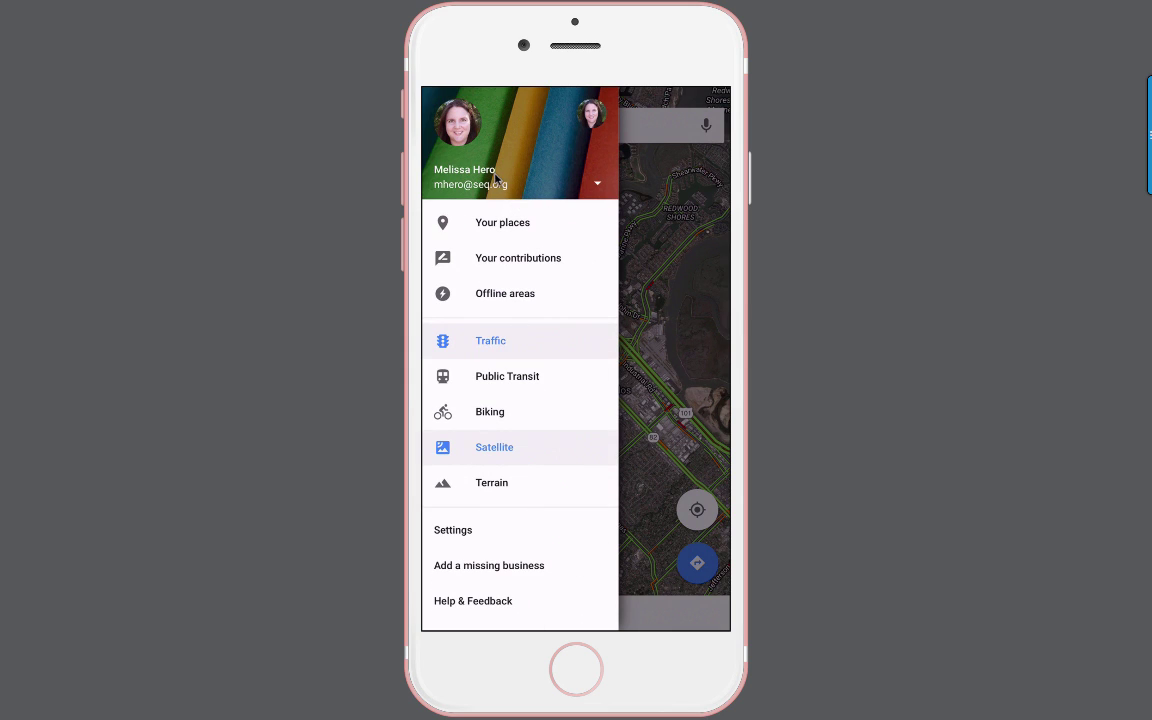
click(567, 232)
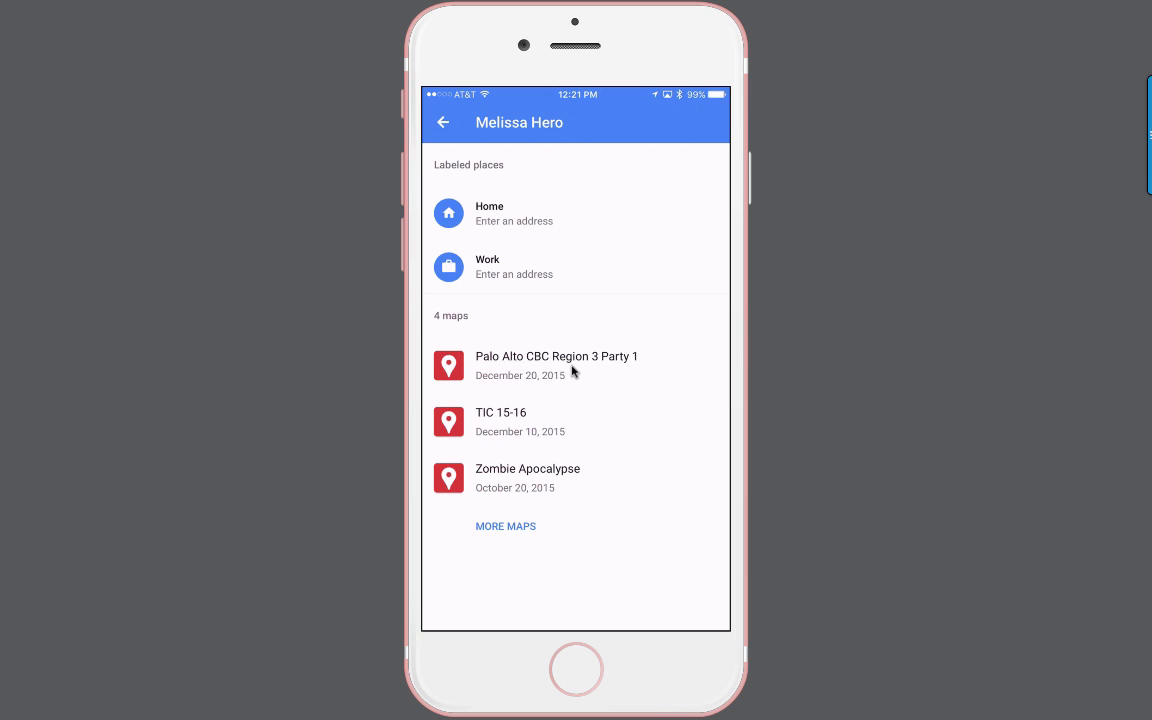
click(638, 371)
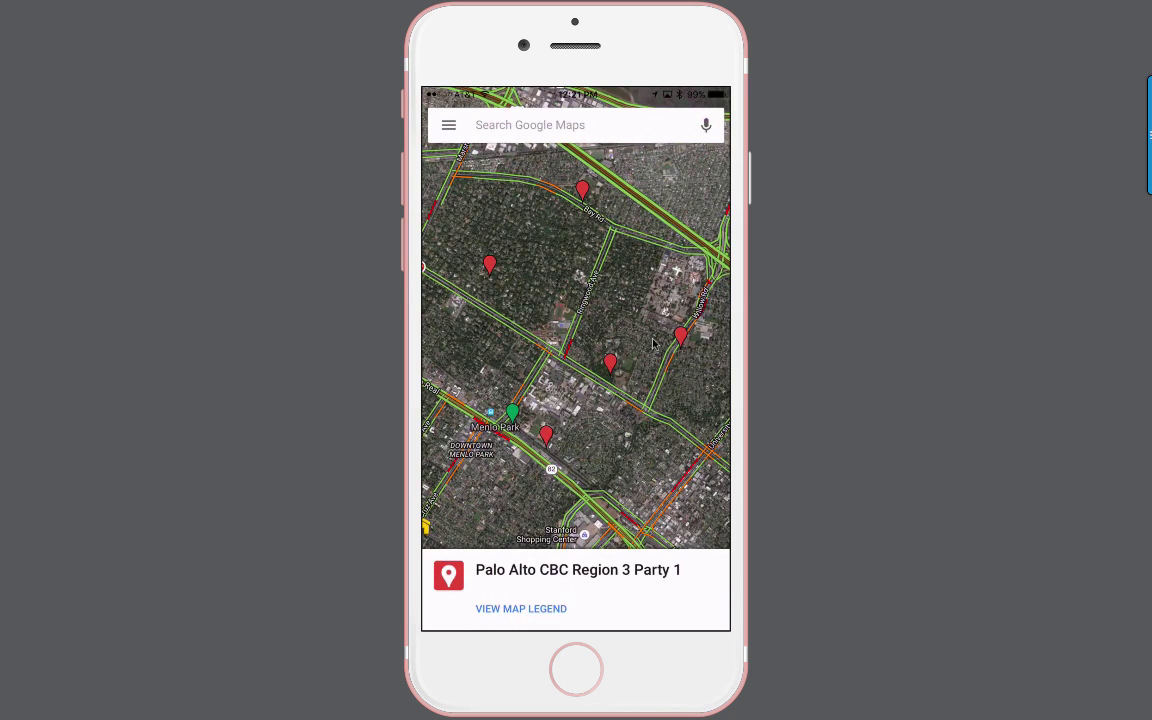
Select the green Menlo Park Library marker, preview driving directions to it from your location, and return to the map.
click(516, 425)
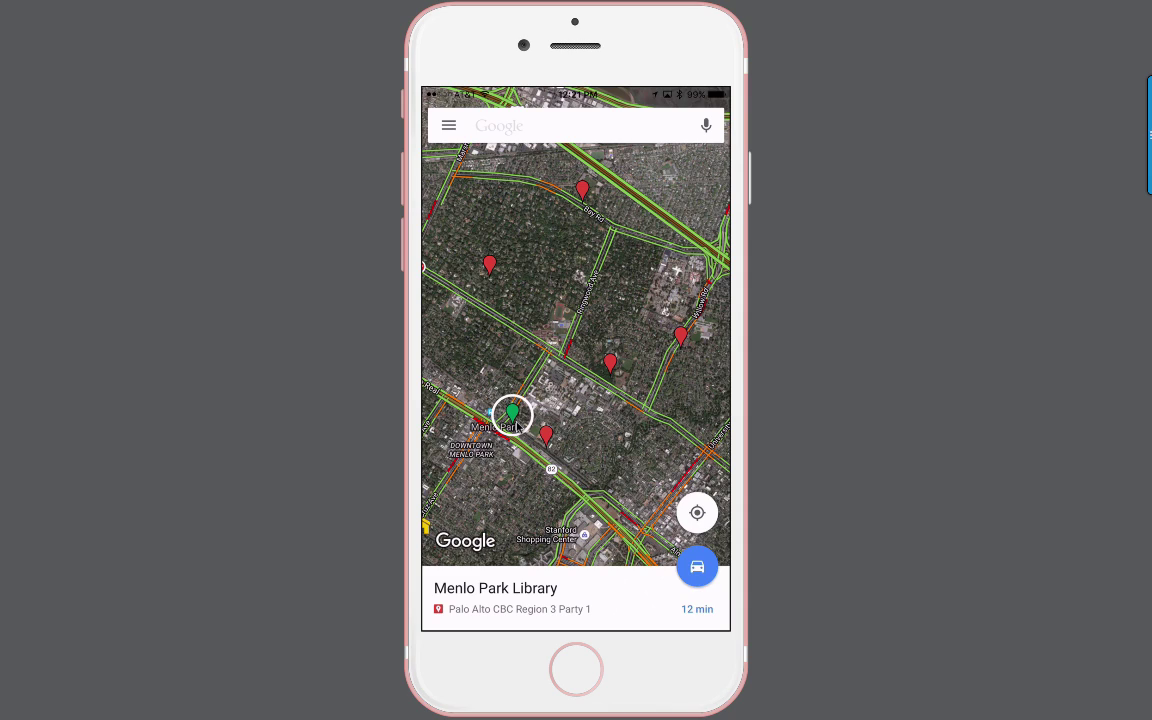
click(710, 572)
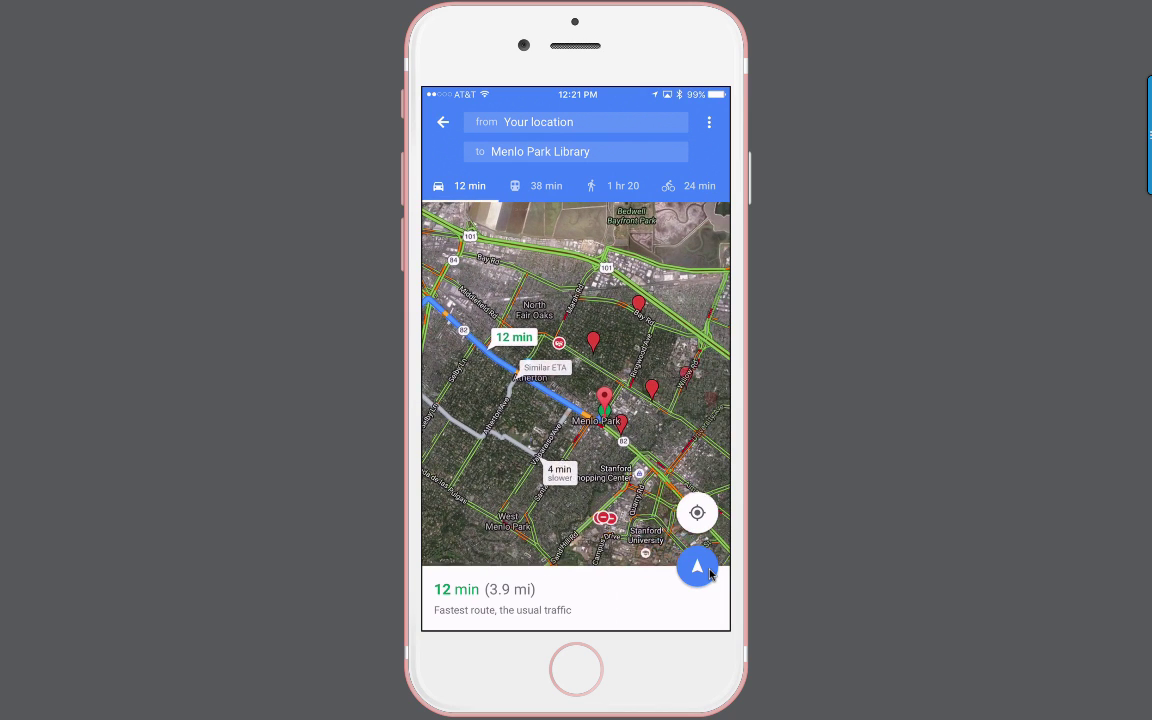
click(444, 125)
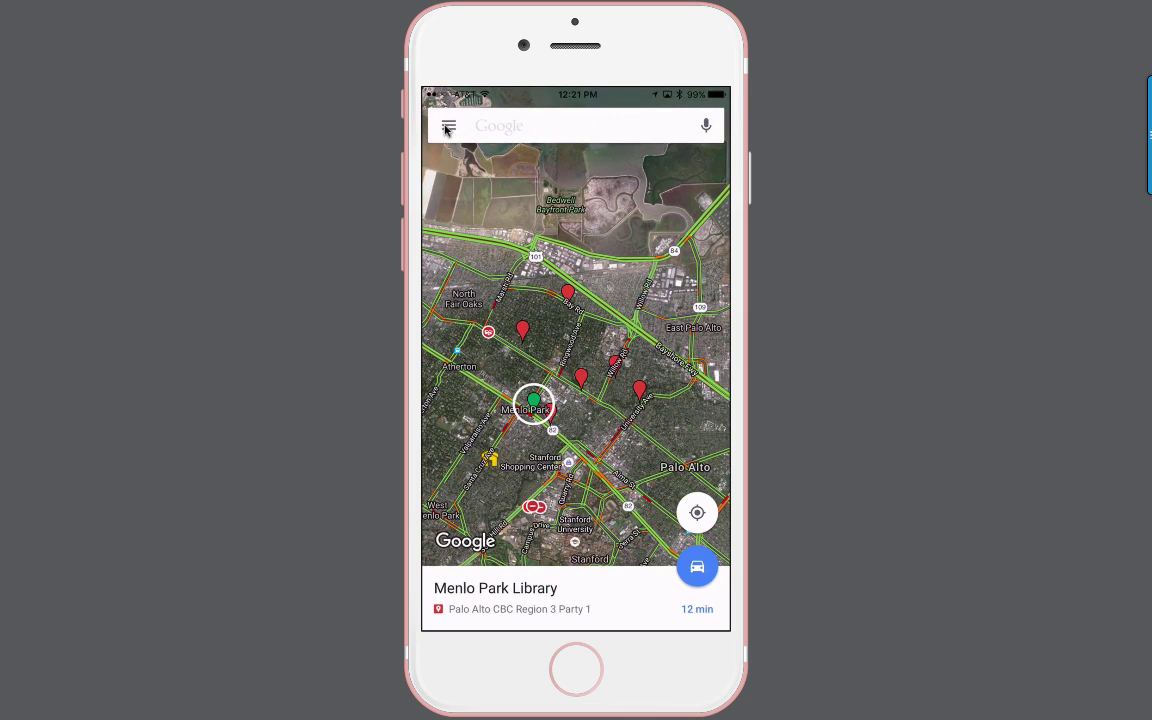